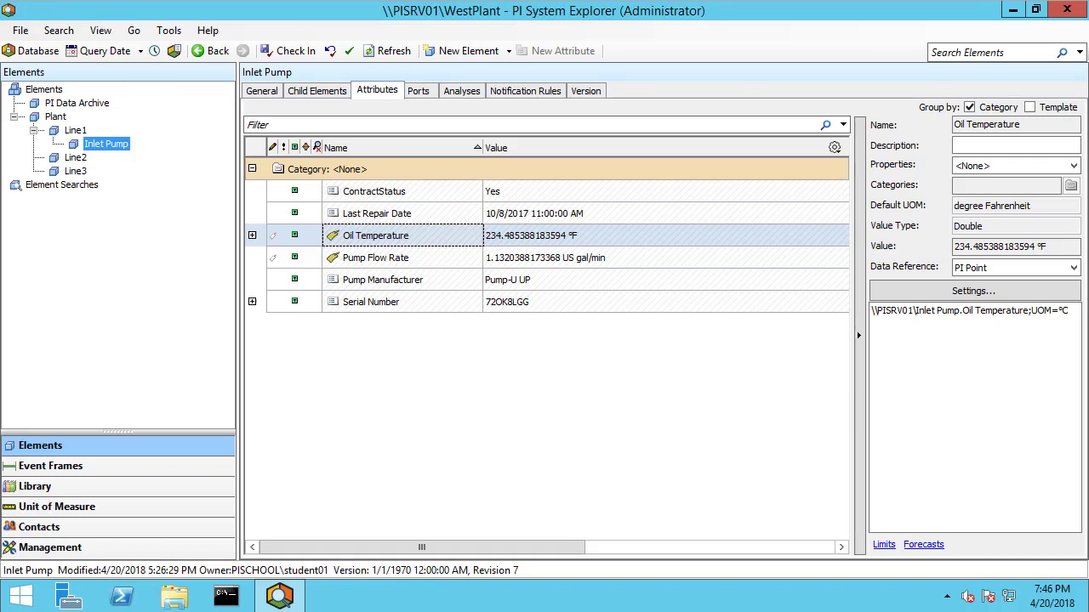
Step: Expand Inlet Pump's Oil Temperature and view Target Oil Temperature's Table Lookup on Pump Flow Rate
left_click(377, 92)
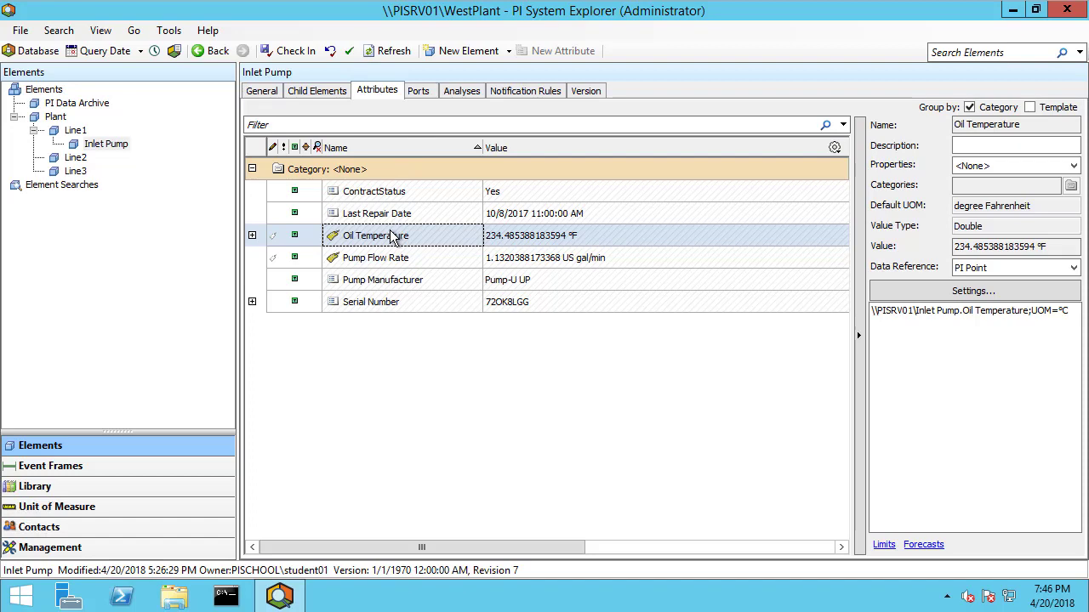
left_click(252, 235)
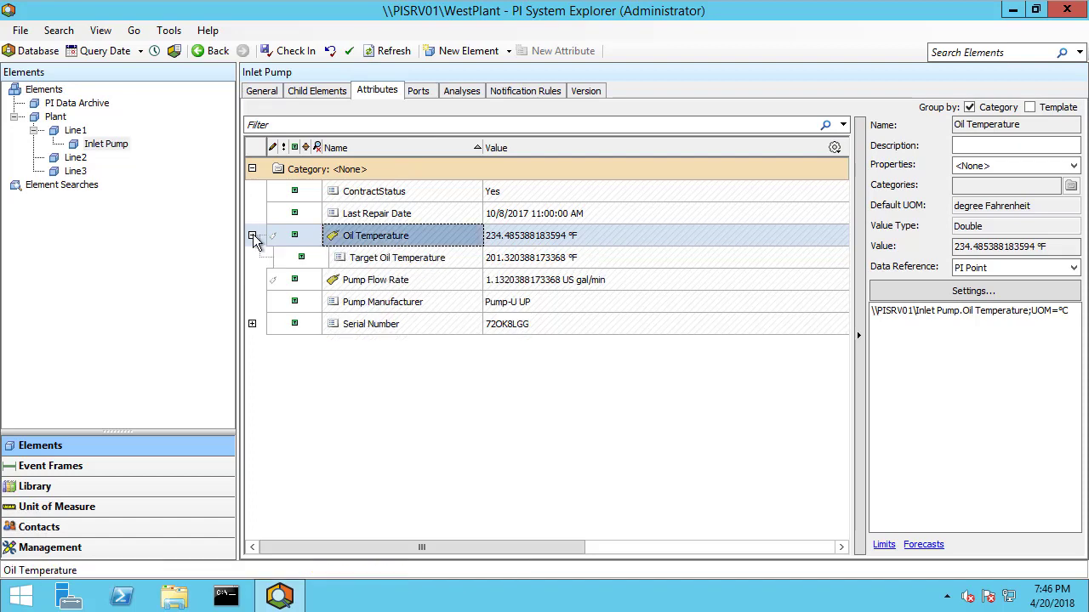
left_click(391, 260)
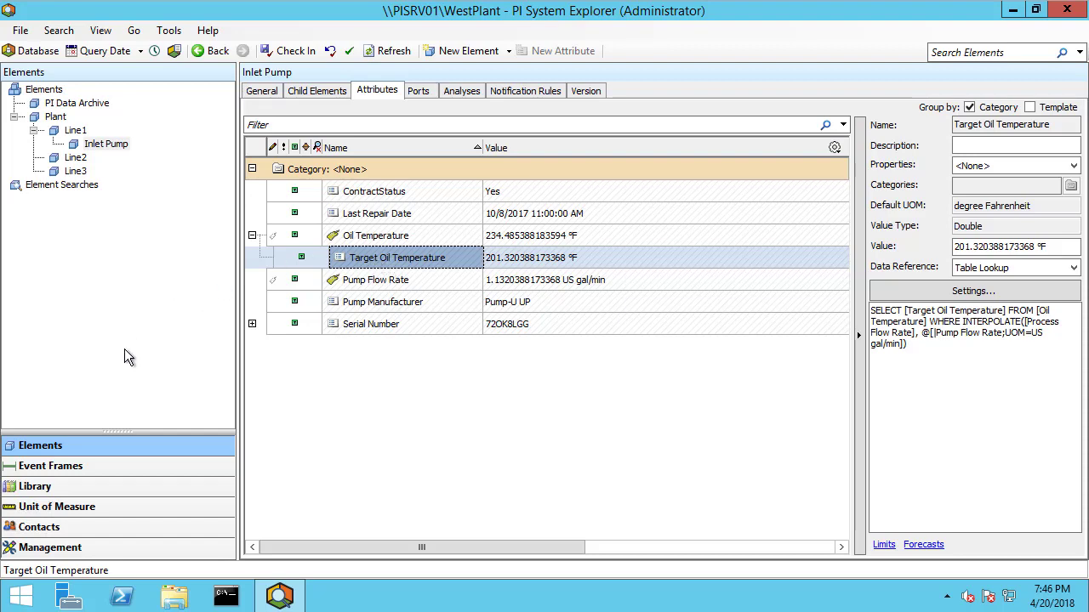
Step: In the Library, add a new child attribute template under Pump Template's Oil Temperature
left_click(68, 486)
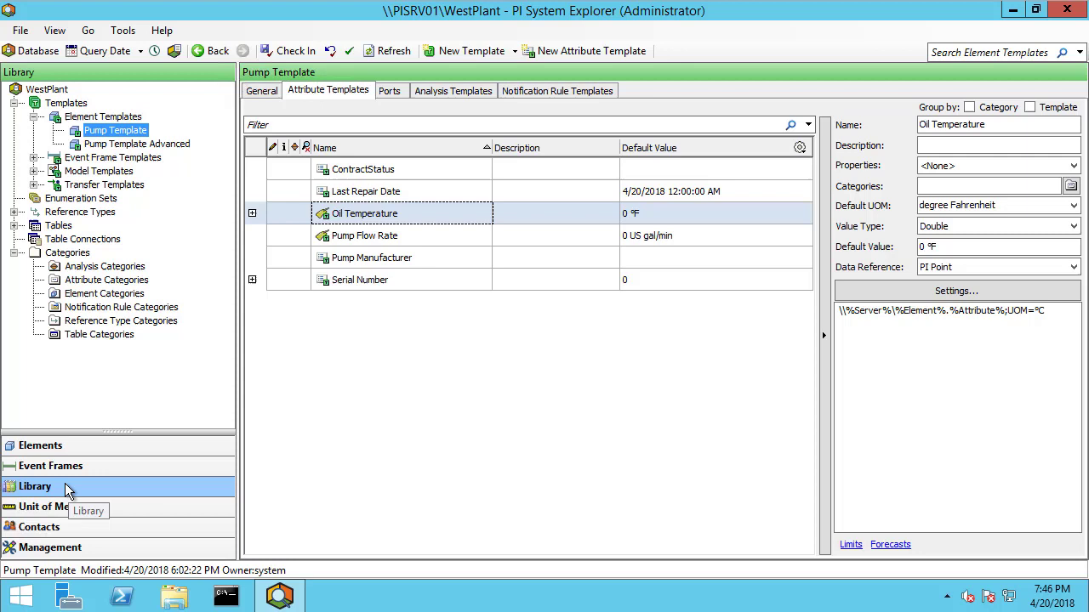
left_click(252, 213)
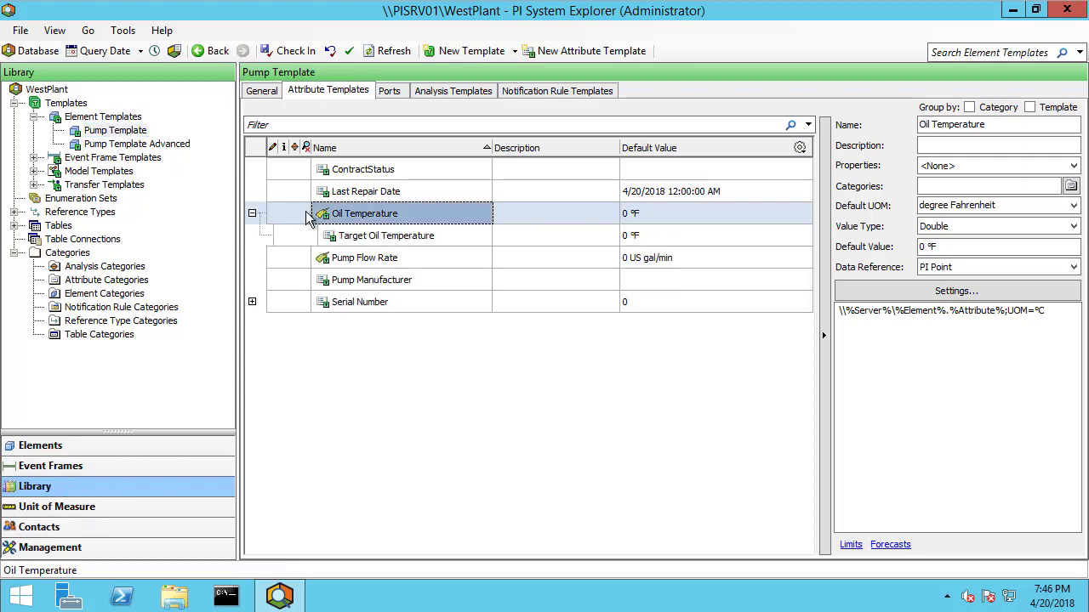
right_click(396, 213)
left_click(466, 220)
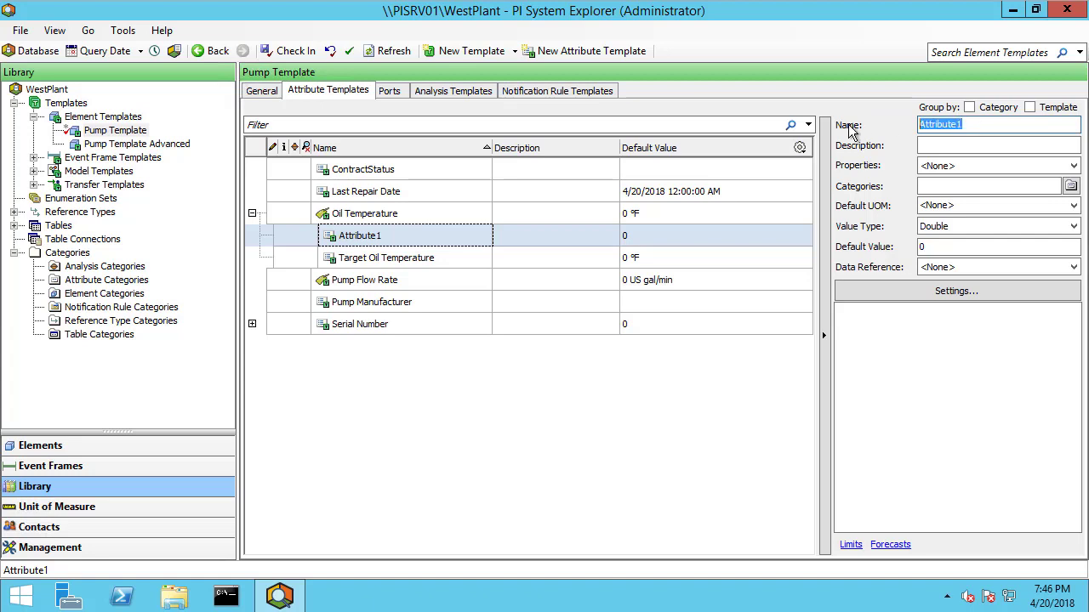
Step: Name the child Oil Temperature Difference and set its data reference to Formula
type("Oil Differance")
key("BackSpace")
key("BackSpace")
key("BackSpace")
key("BackSpace")
key("BackSpace")
key("BackSpace")
key("BackSpace")
key("BackSpace")
key("BackSpace")
key("BackSpace")
type("Temperature Difference")
key("Return")
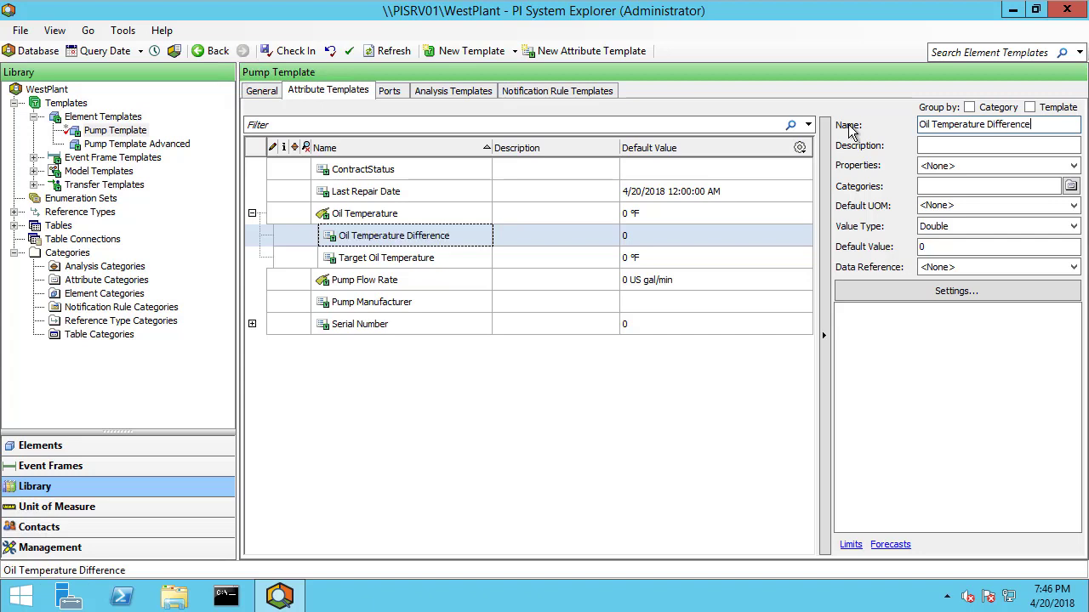
left_click(1002, 267)
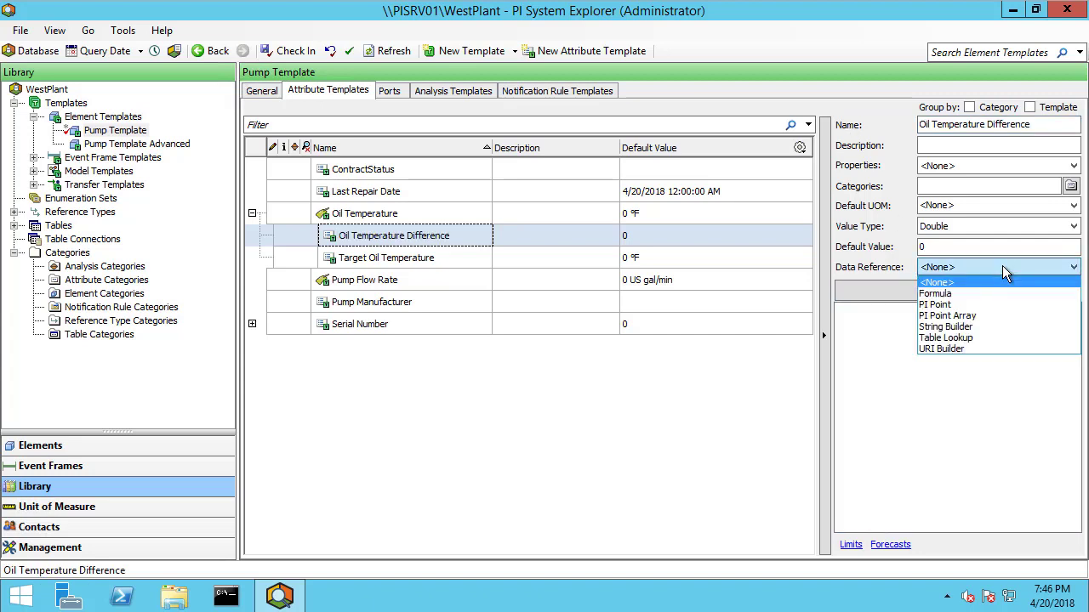
left_click(961, 293)
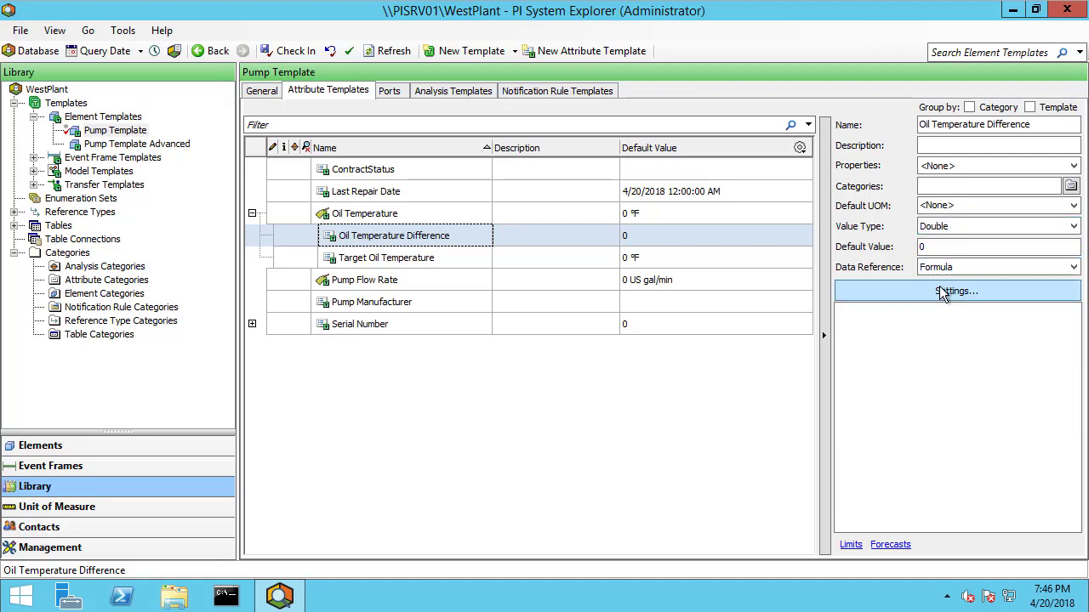
Step: Add formula parameter A referencing Target Oil Temperature in °F
left_click(940, 291)
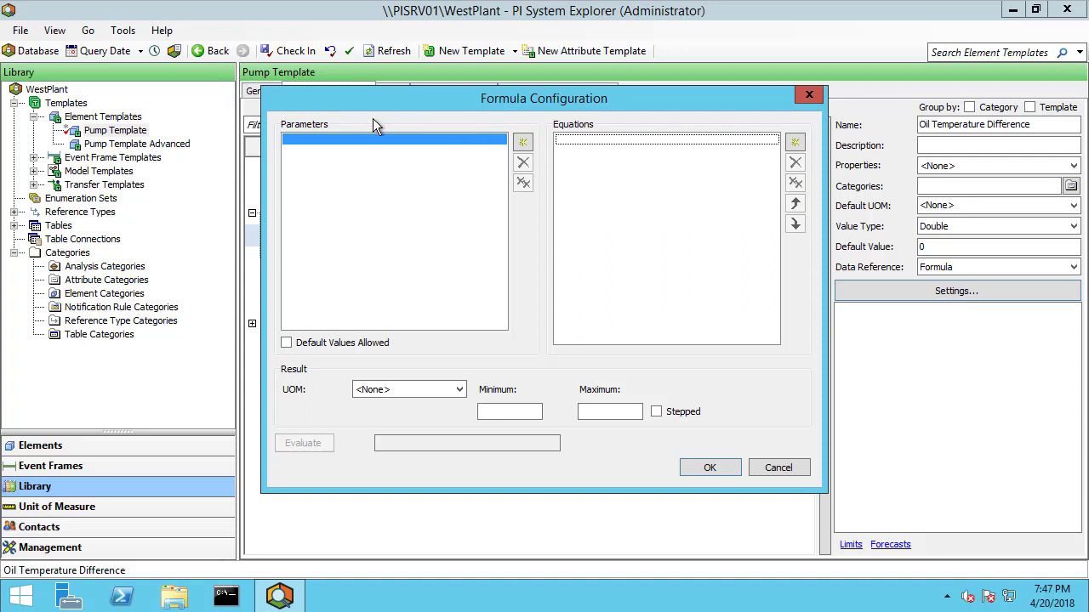
left_click(522, 142)
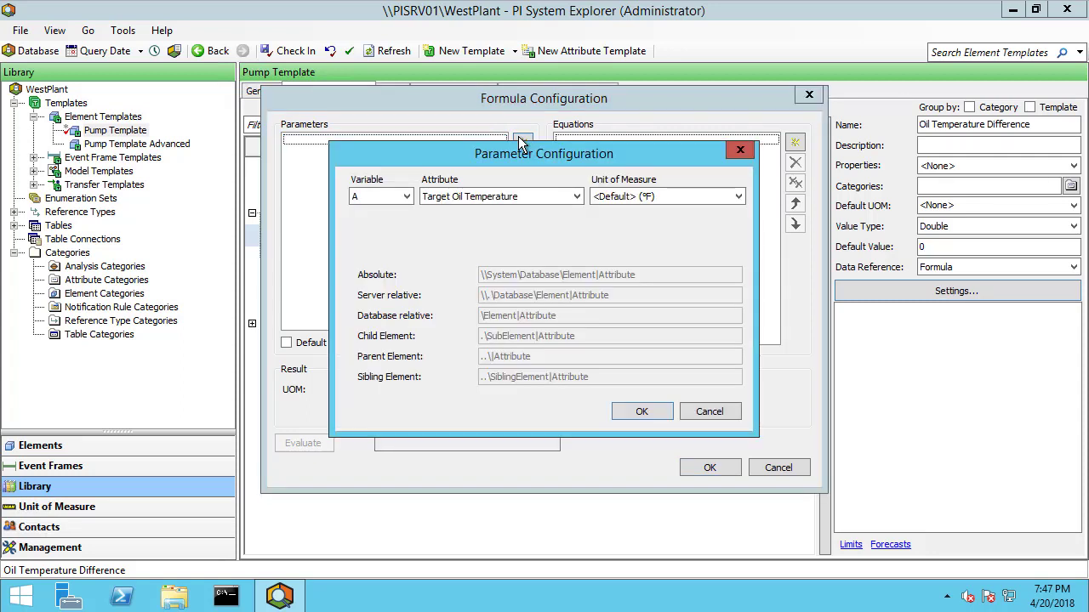
left_click(406, 199)
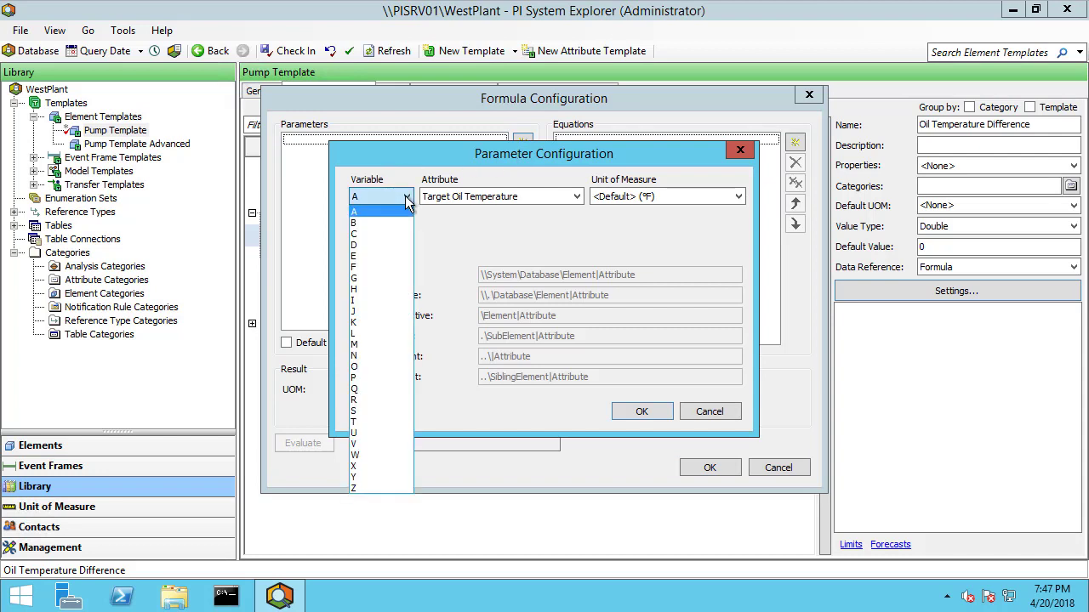
left_click(406, 199)
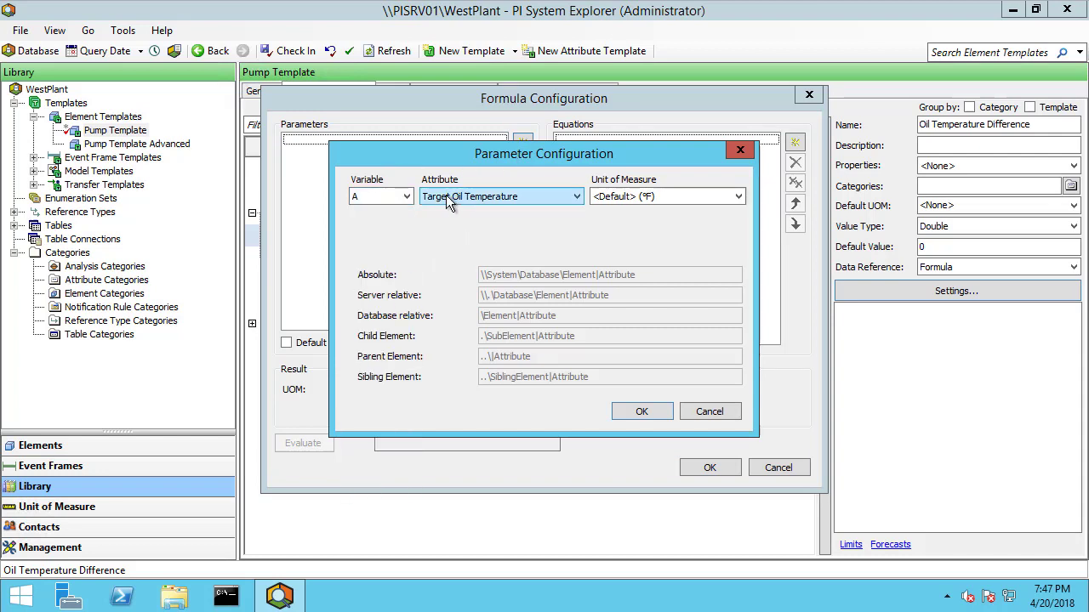
left_click(738, 197)
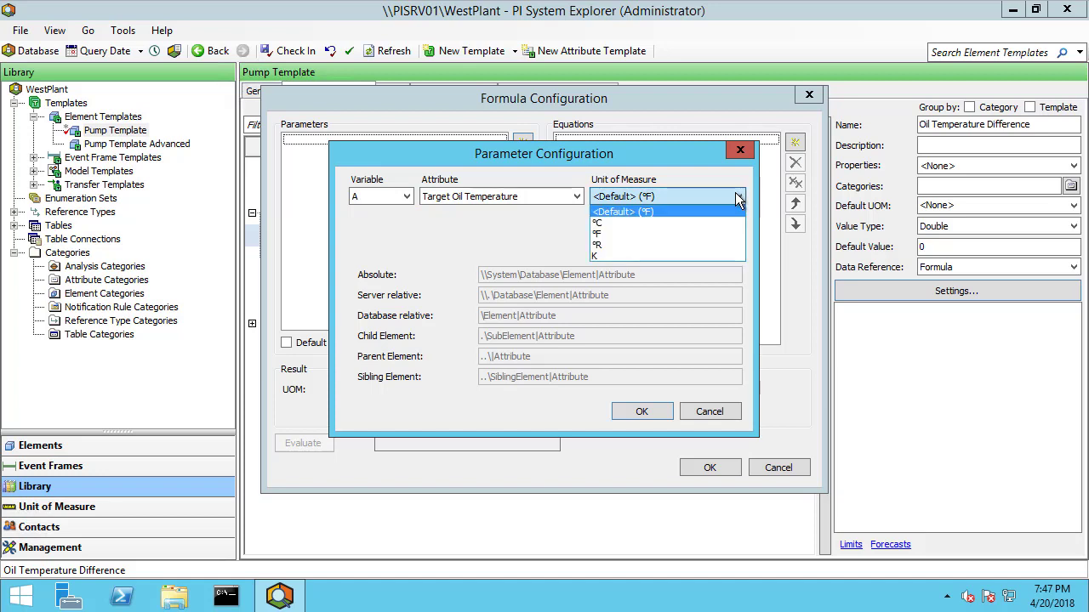
left_click(600, 234)
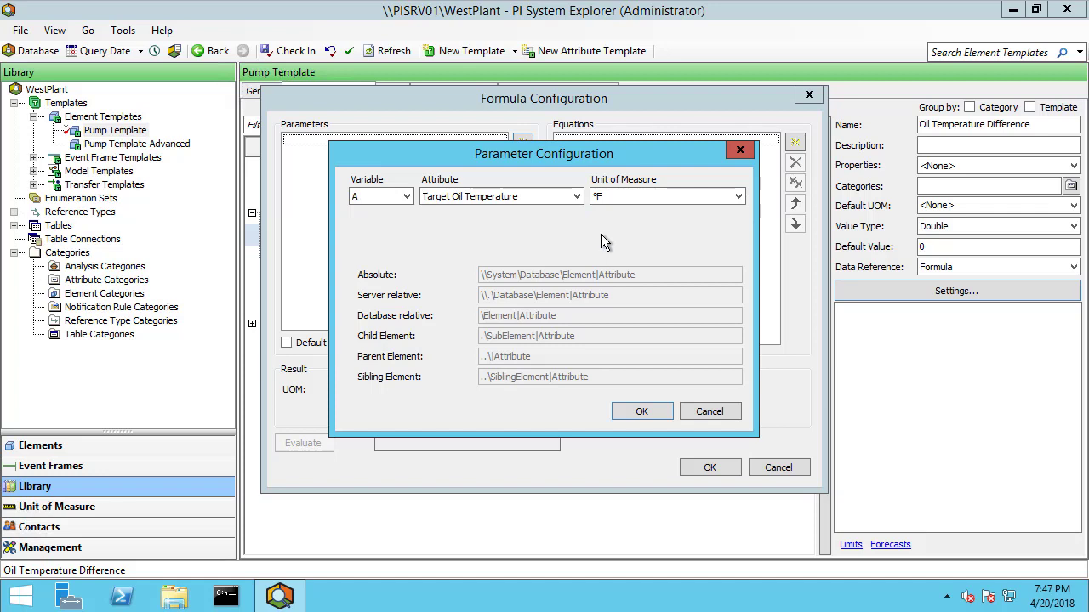
left_click(637, 410)
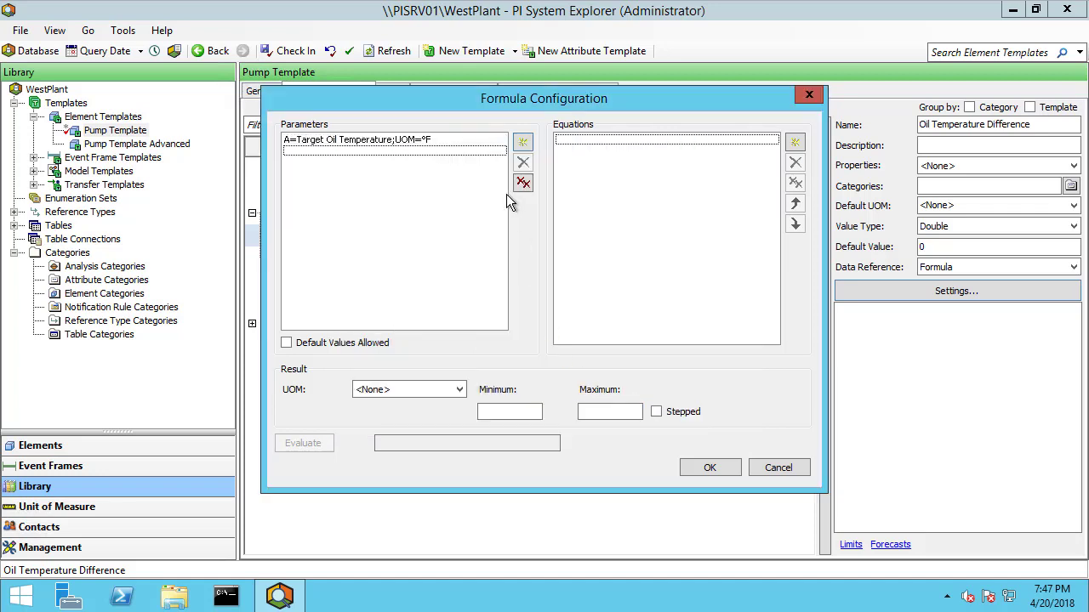
Step: Add formula parameter B referencing Oil Temperature in °F
left_click(522, 143)
left_click(578, 198)
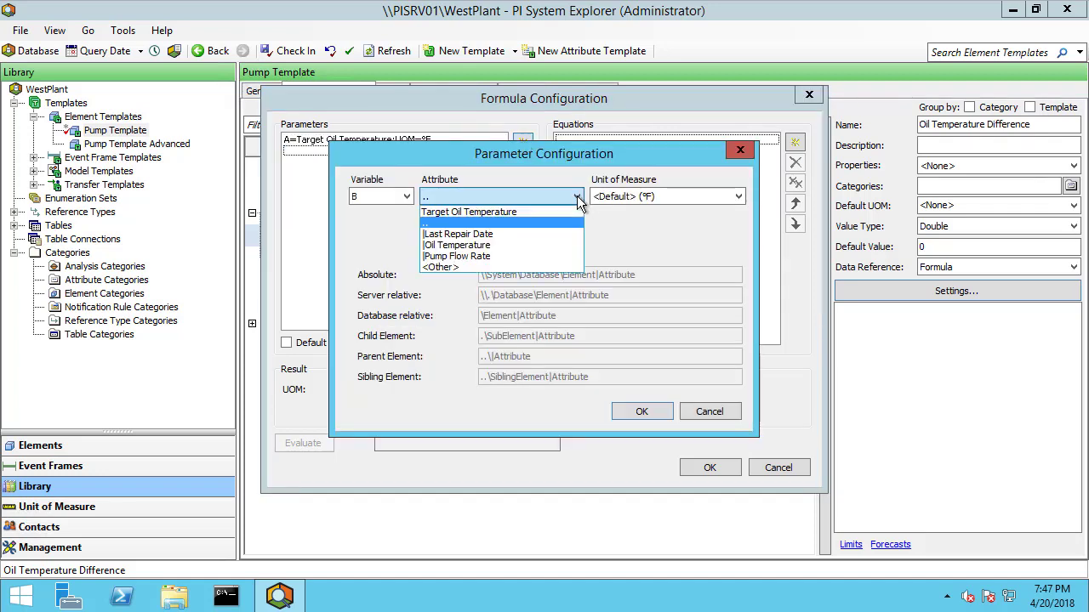
left_click(480, 246)
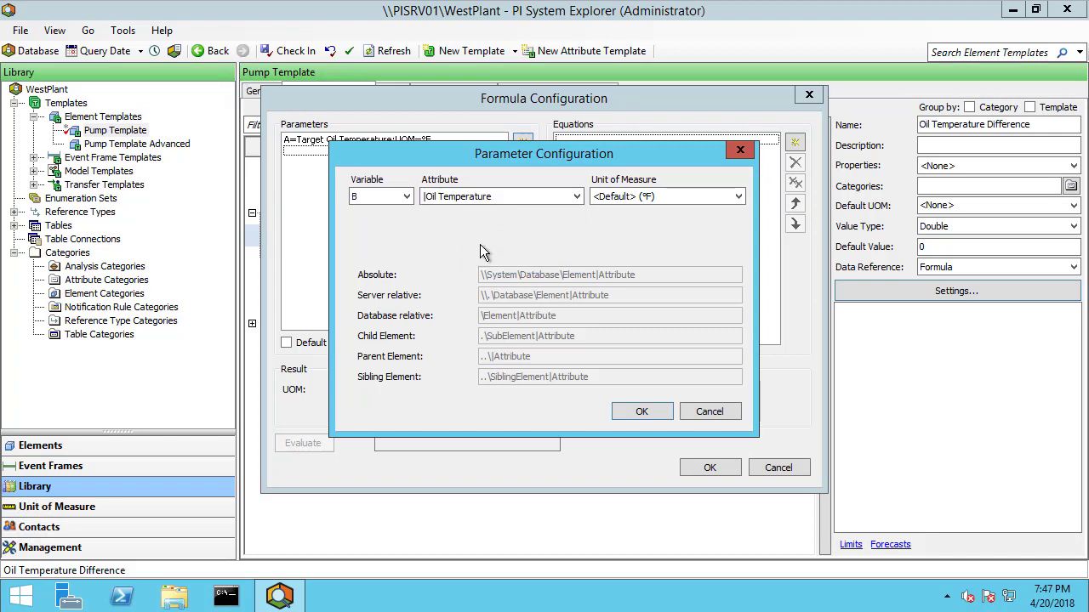
left_click(738, 196)
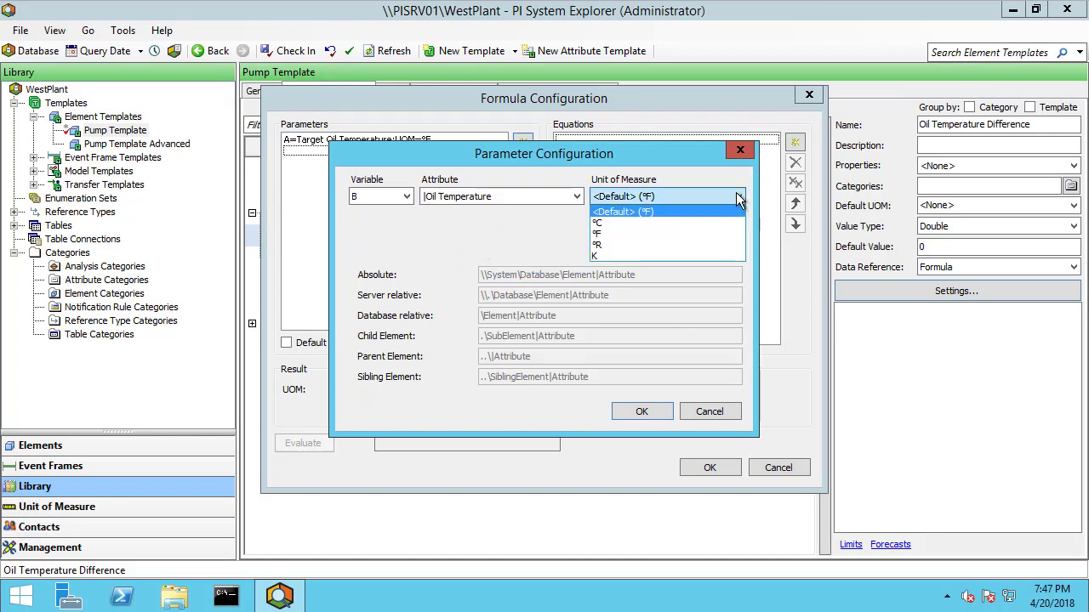
left_click(600, 235)
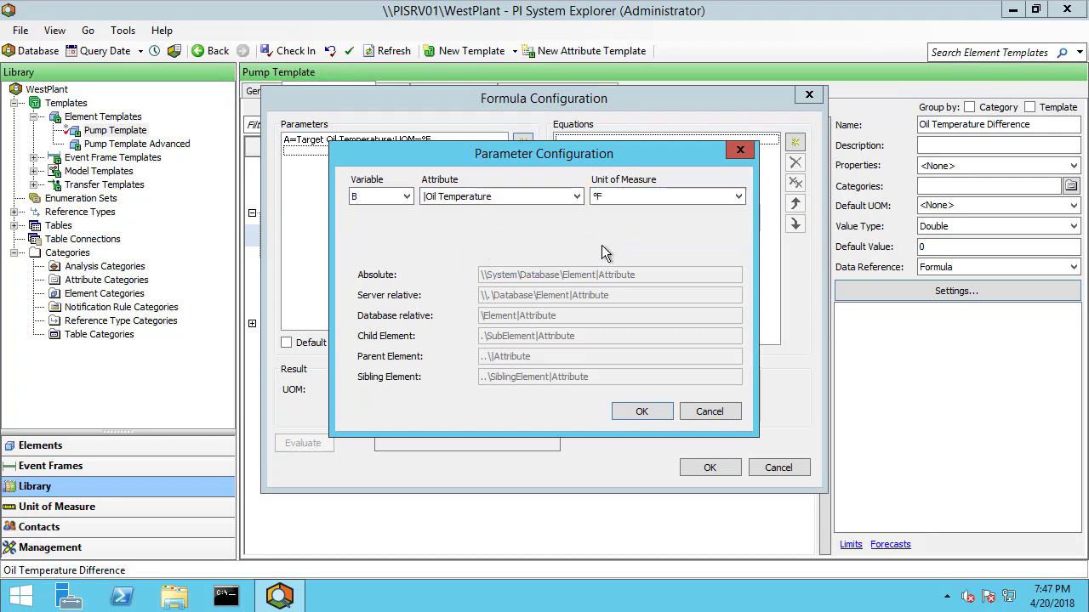
left_click(641, 413)
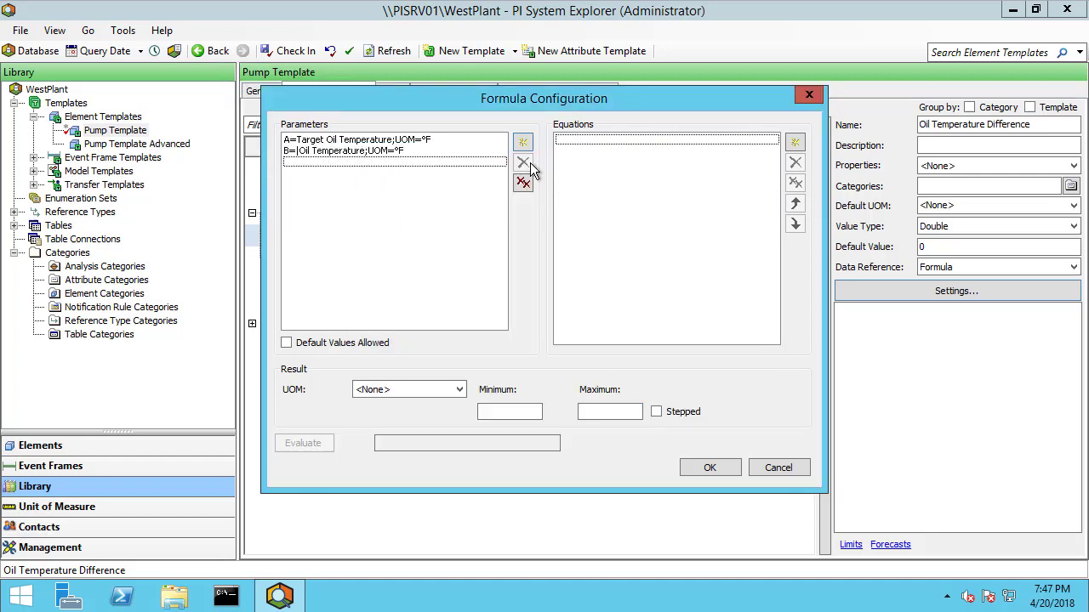
Step: Add the equation abs(A-B) using the absolute value function
left_click(796, 144)
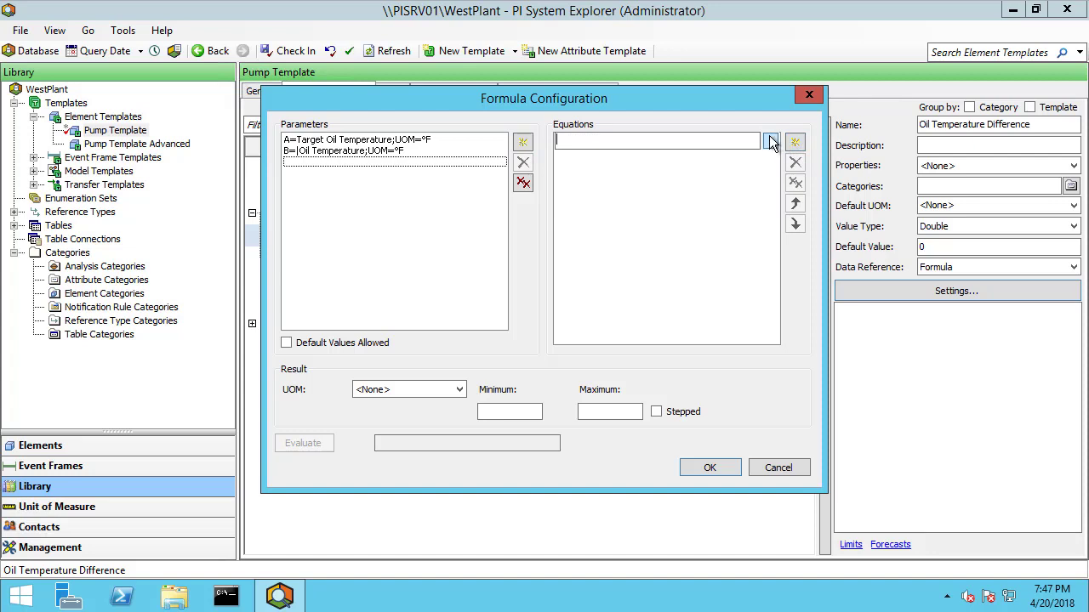
left_click(771, 141)
mouse_move(828, 146)
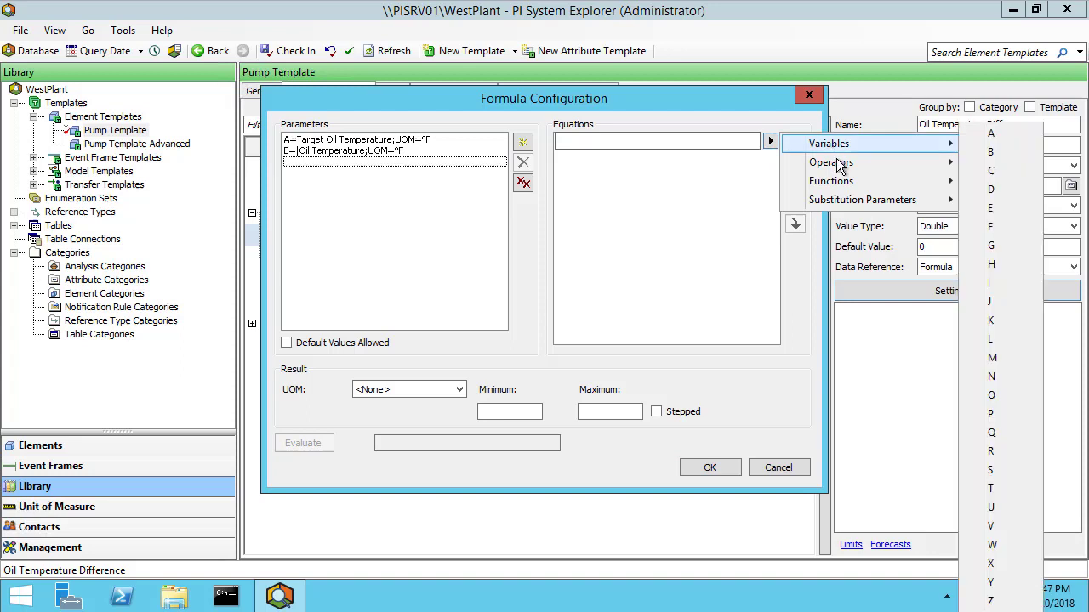
mouse_move(839, 165)
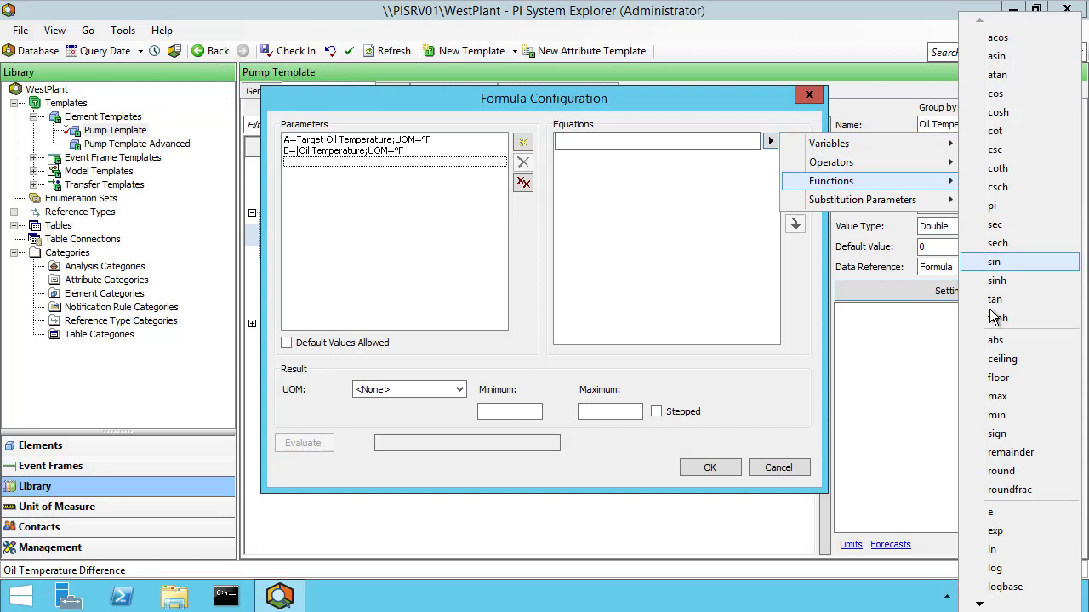
mouse_move(920, 209)
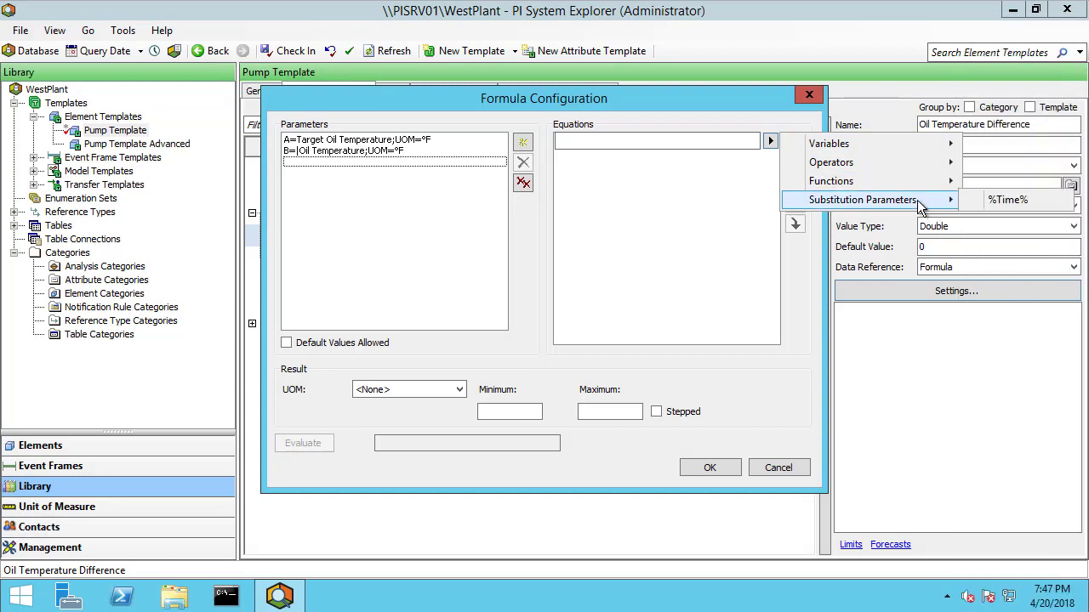
mouse_move(921, 181)
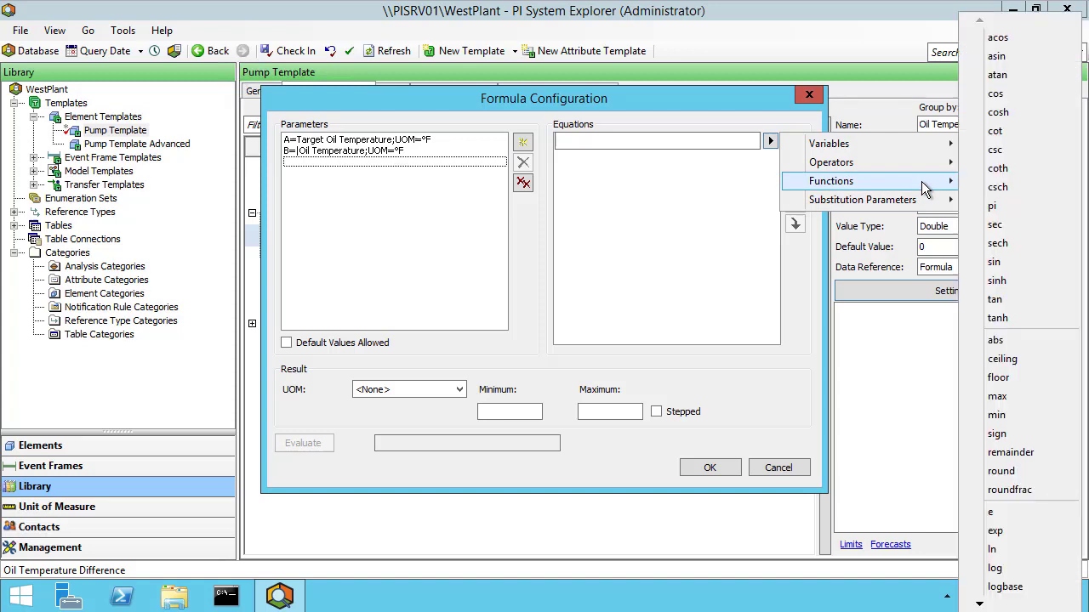
left_click(1000, 341)
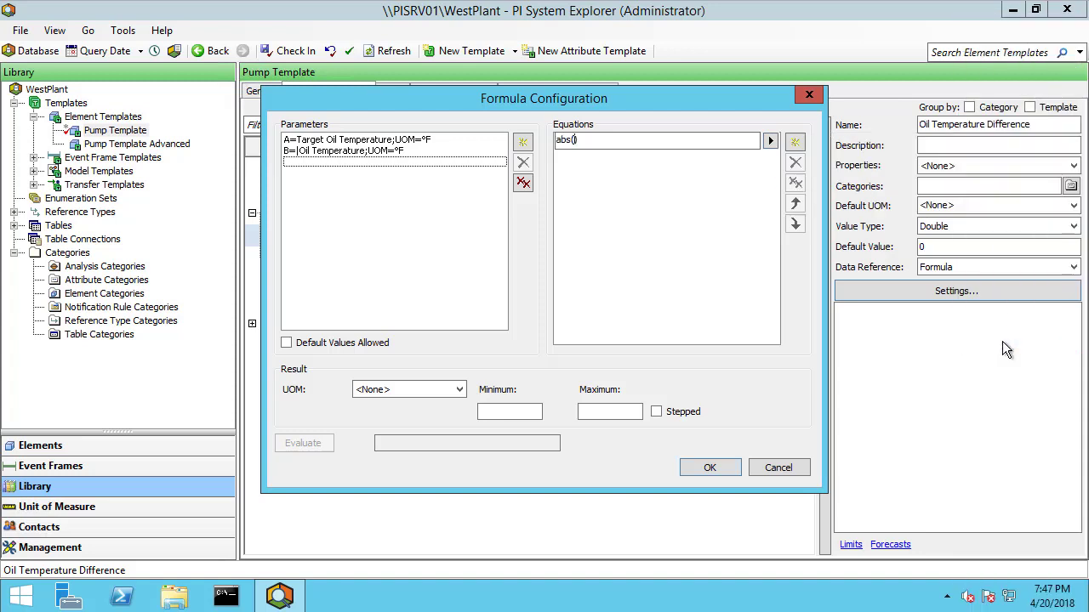
type("A-B")
left_click(609, 255)
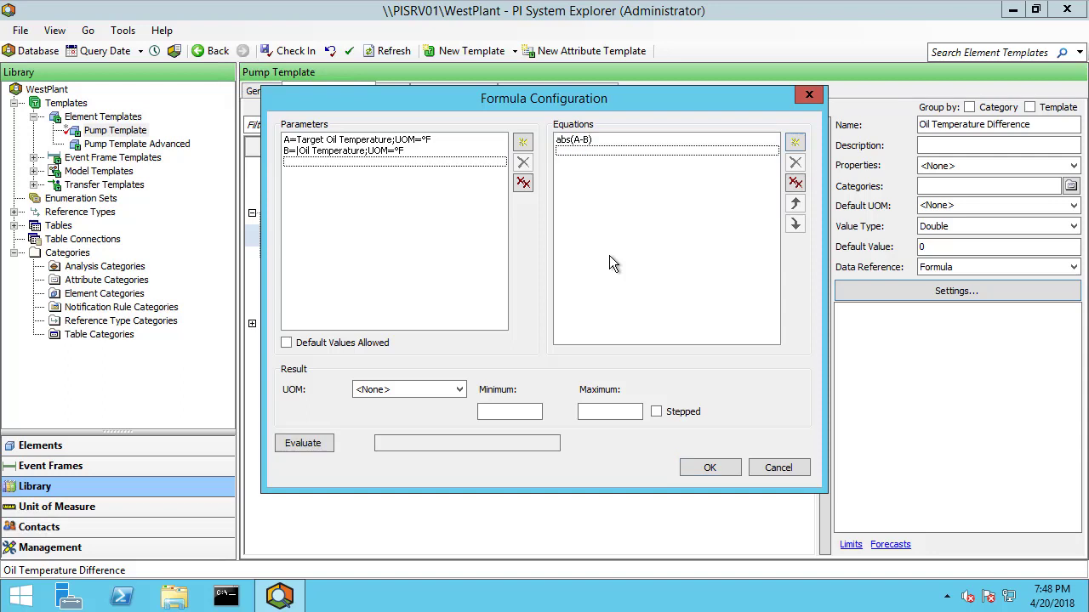
Step: Set the formula's result unit to delta °F
left_click(459, 390)
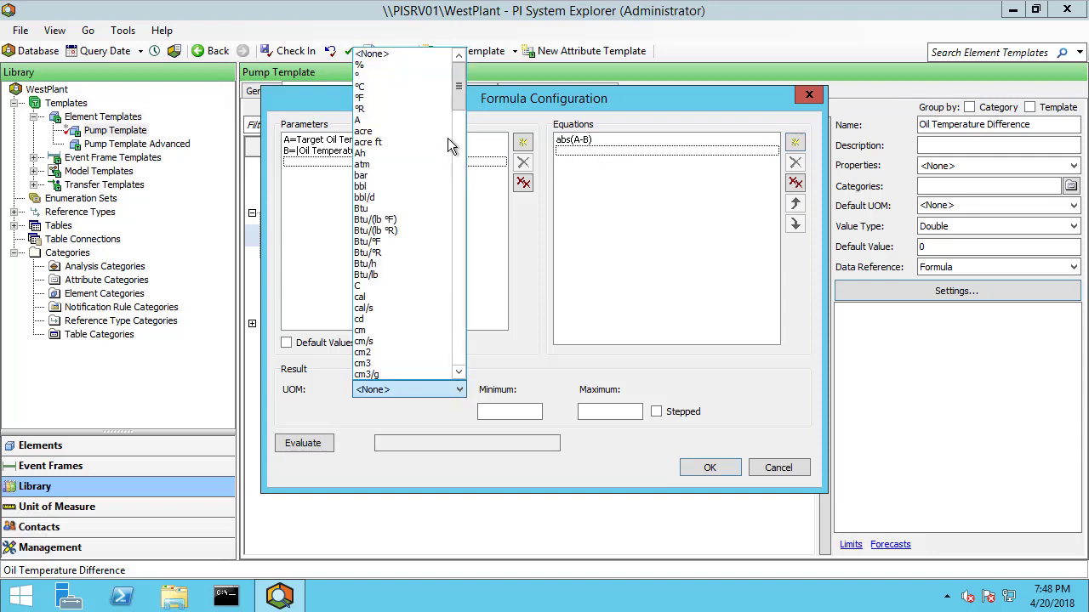
left_click_drag(458, 94, 460, 128)
left_click(393, 163)
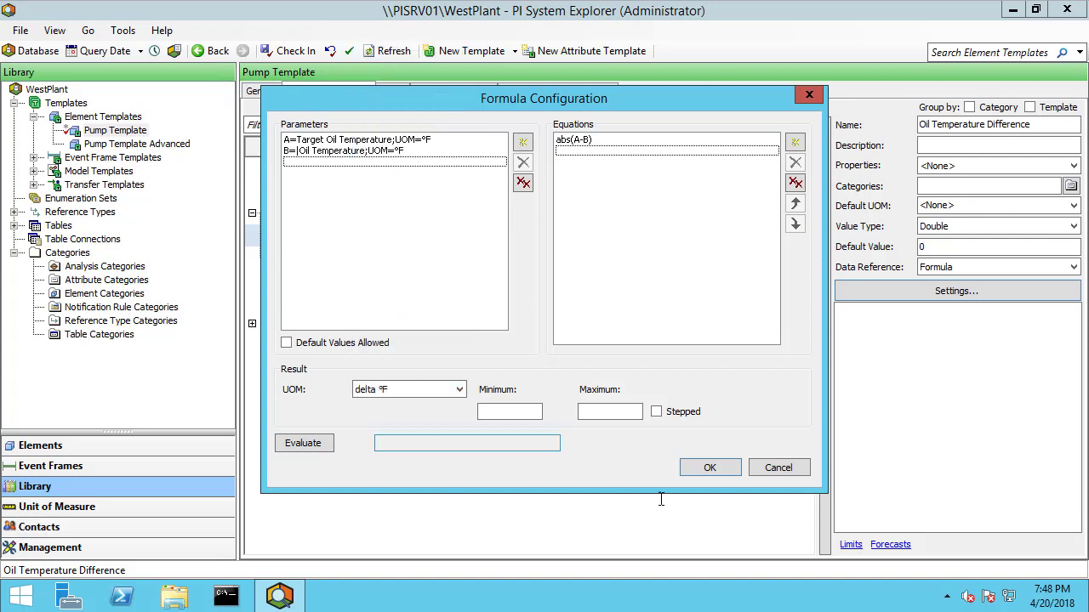
Step: Save the abs(A-B) formula and set default UOM to Temperature (Delta) > delta degree Fahrenheit
left_click(698, 468)
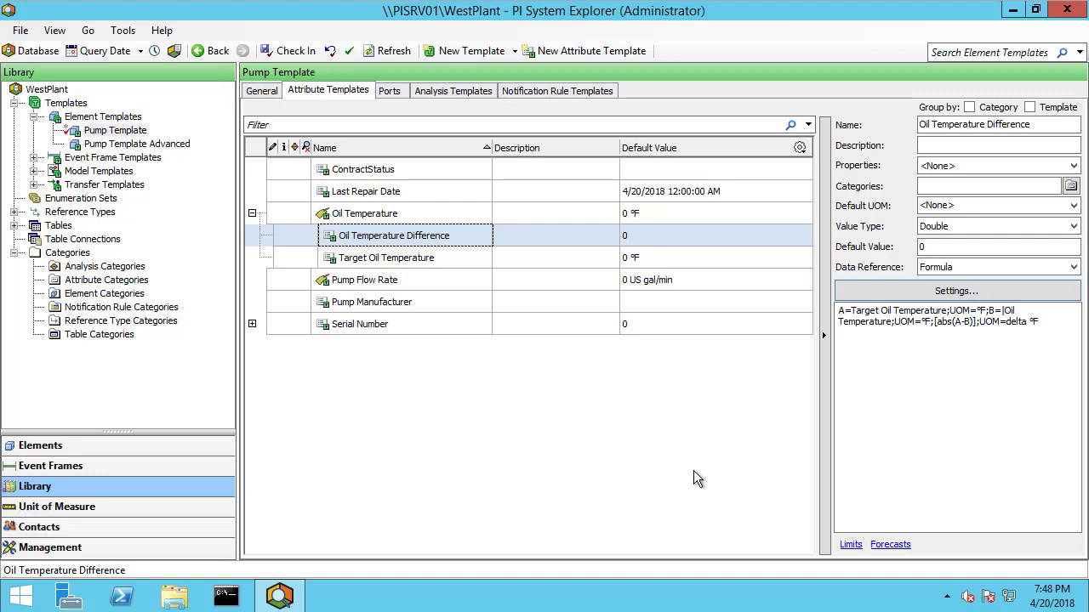
left_click(1072, 205)
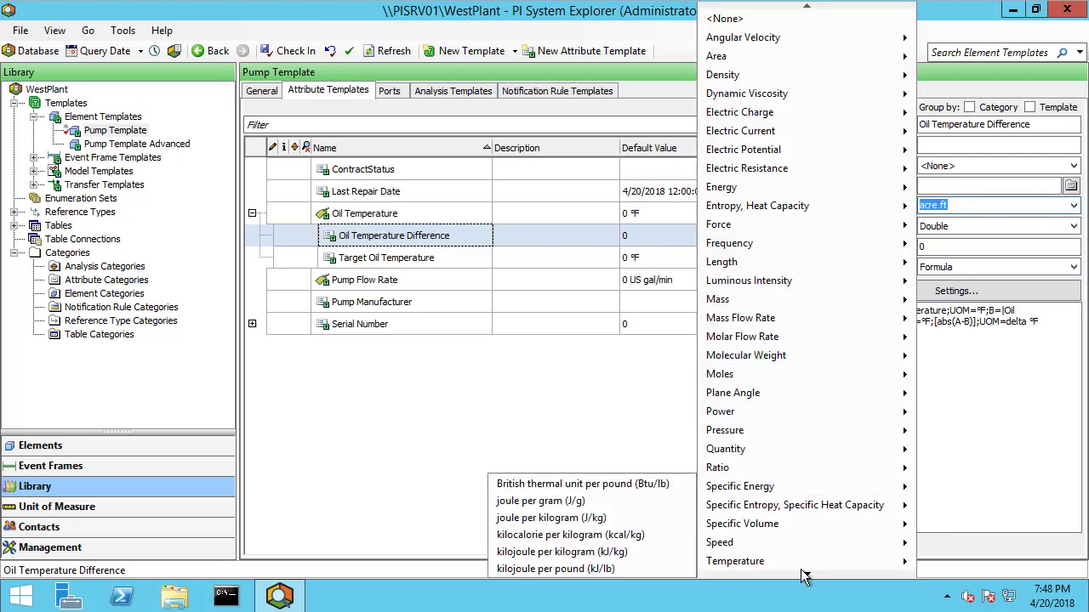
left_click(804, 574)
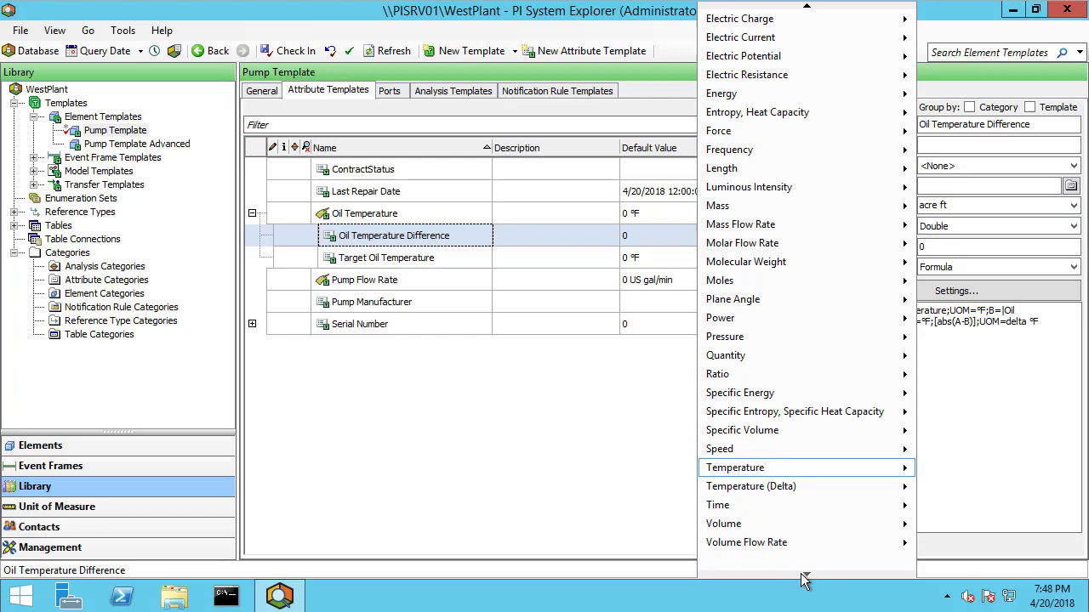
mouse_move(770, 486)
left_click(670, 505)
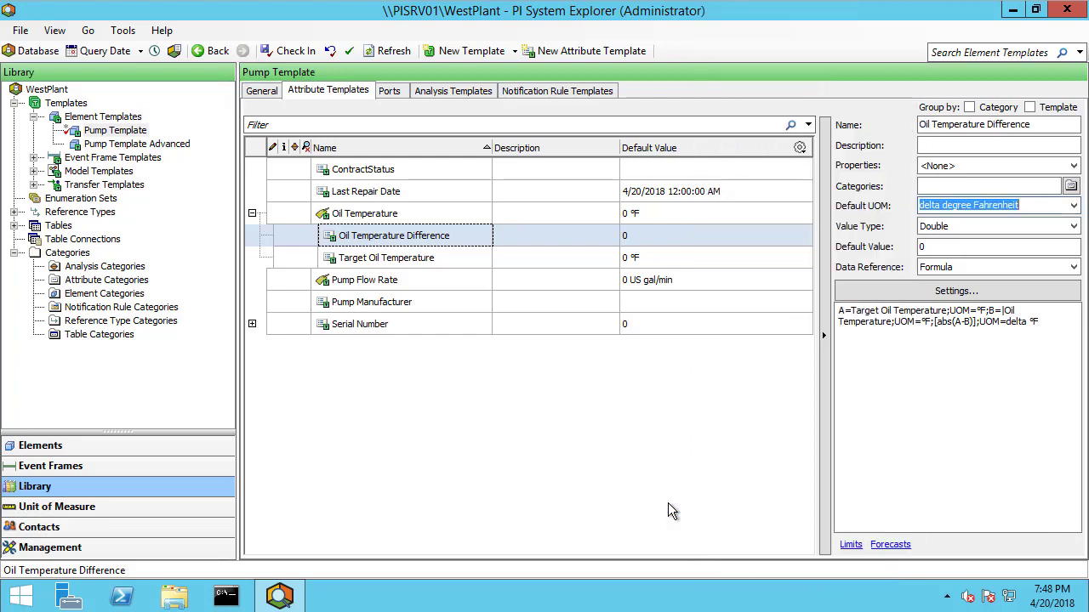
Step: View Inlet Pump's Oil Temperature Difference, which reads 33.1650000102256 delta °F
left_click(134, 440)
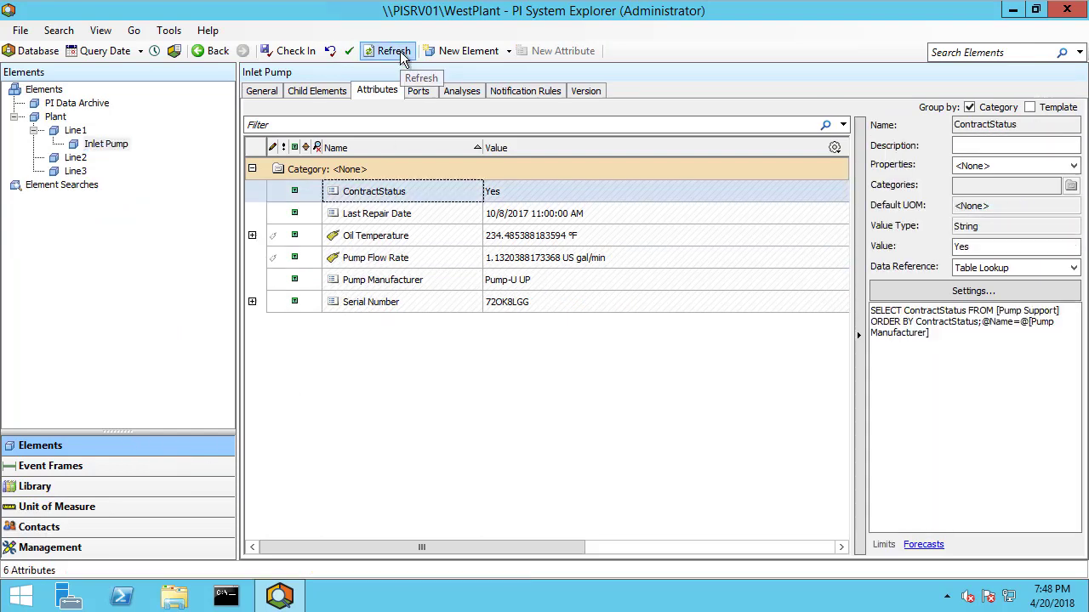
left_click(252, 235)
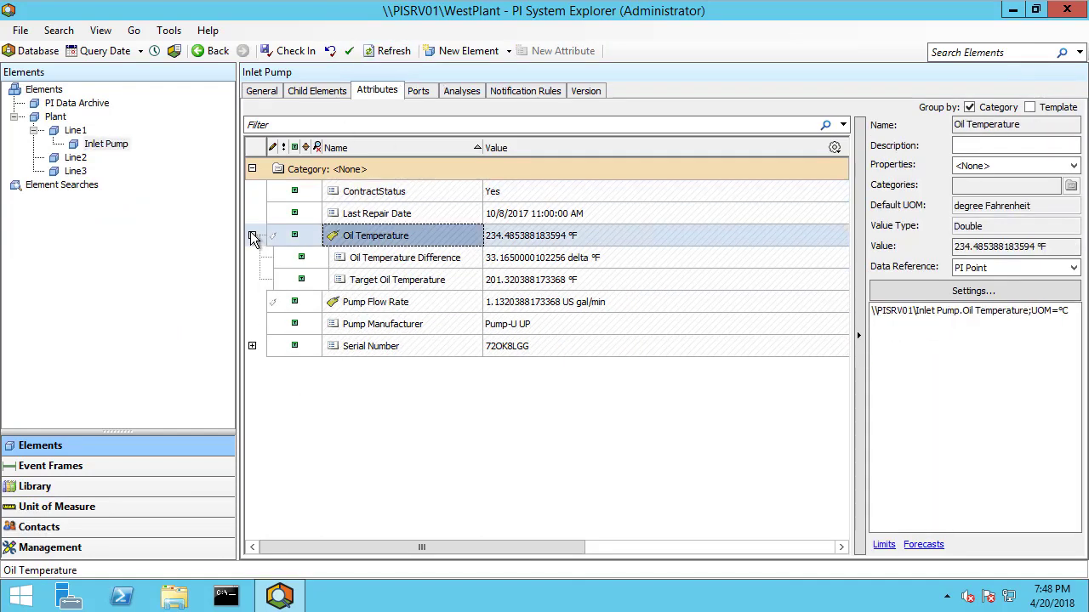
left_click(398, 280)
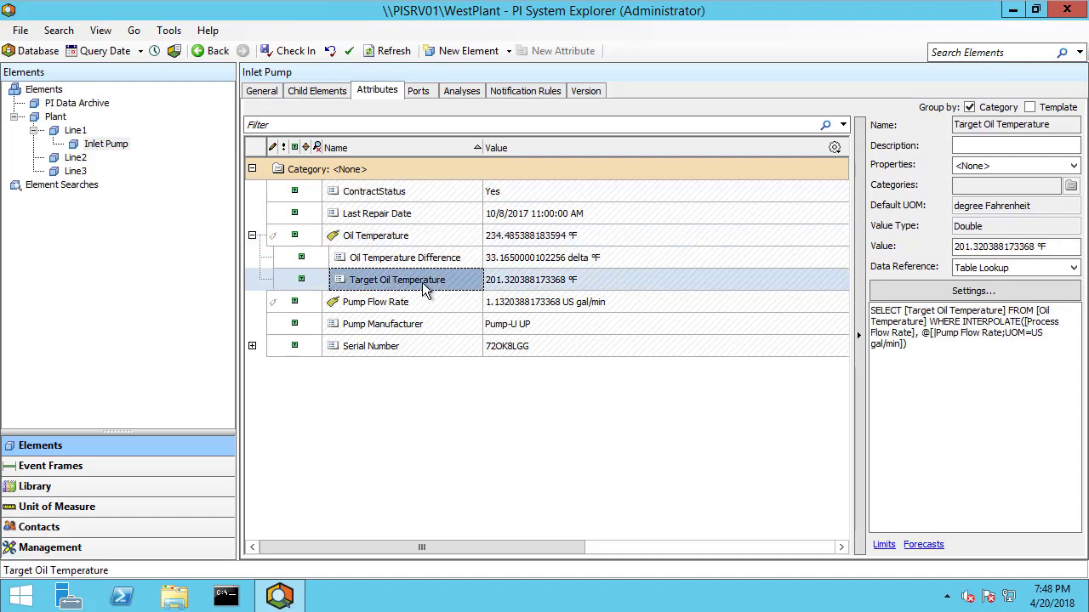
left_click(538, 259)
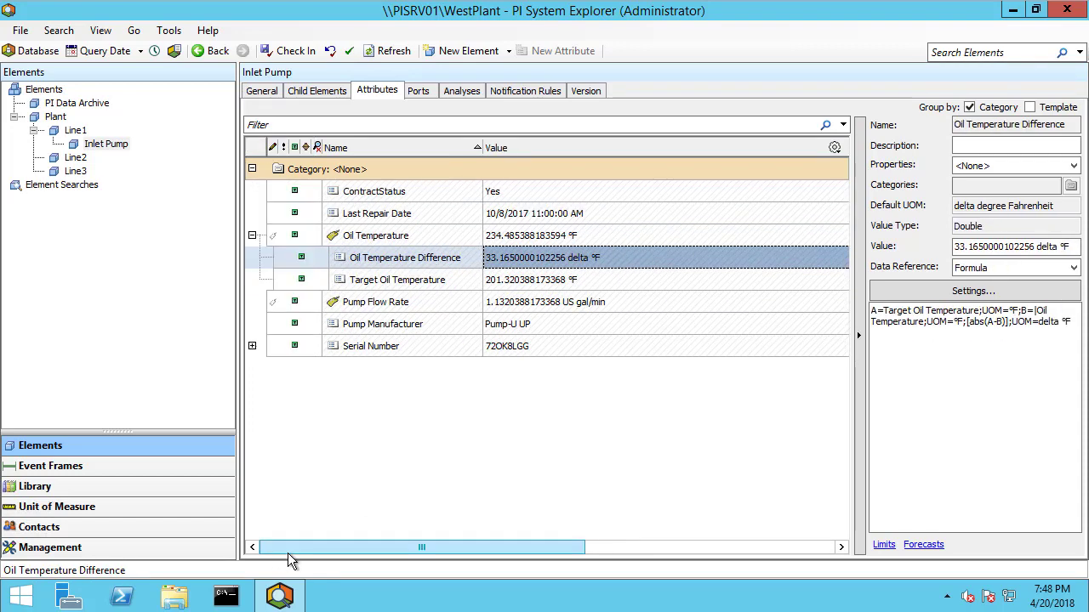
mouse_move(542, 260)
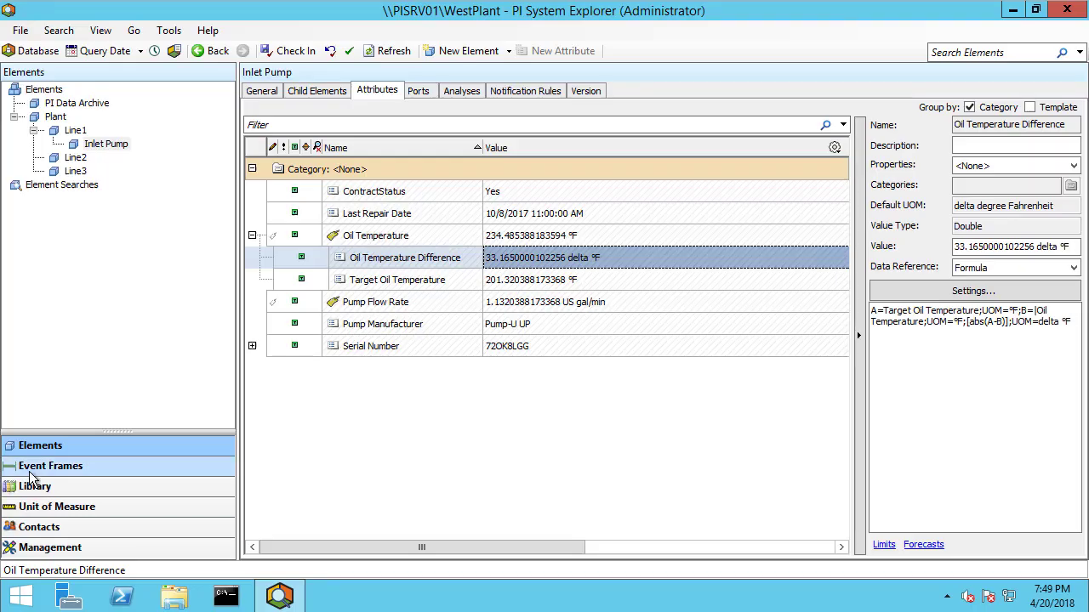
left_click(364, 216)
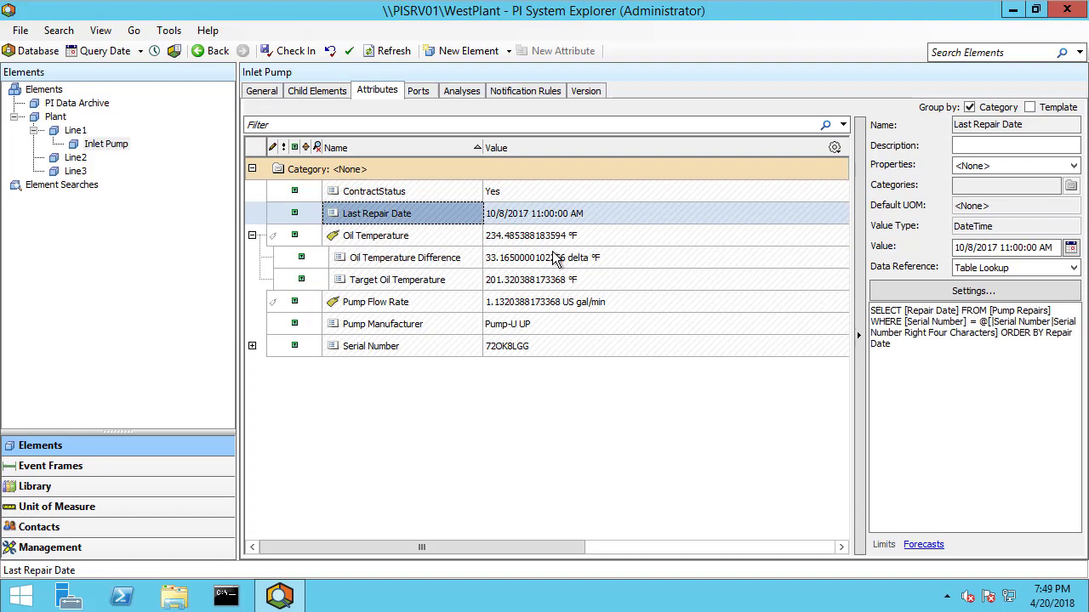
left_click_drag(917, 342, 869, 305)
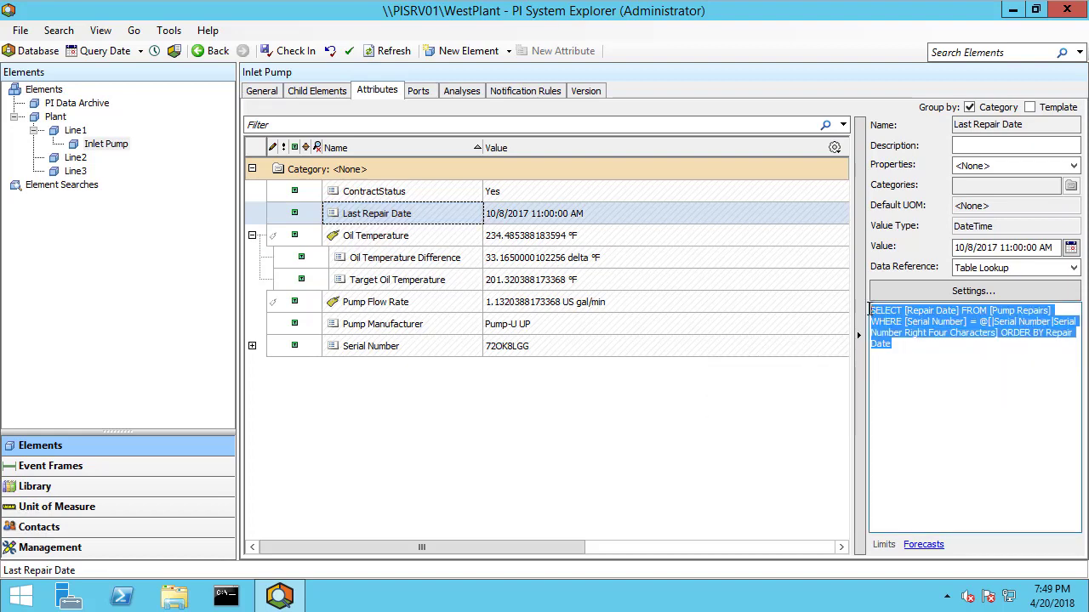
left_click(21, 492)
left_click(13, 225)
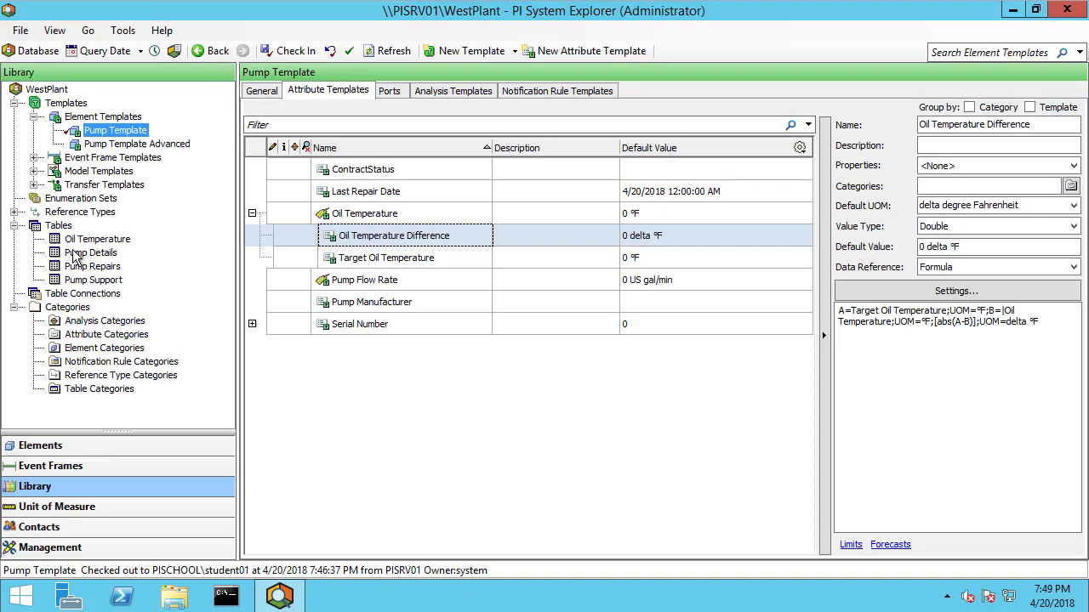
left_click(108, 269)
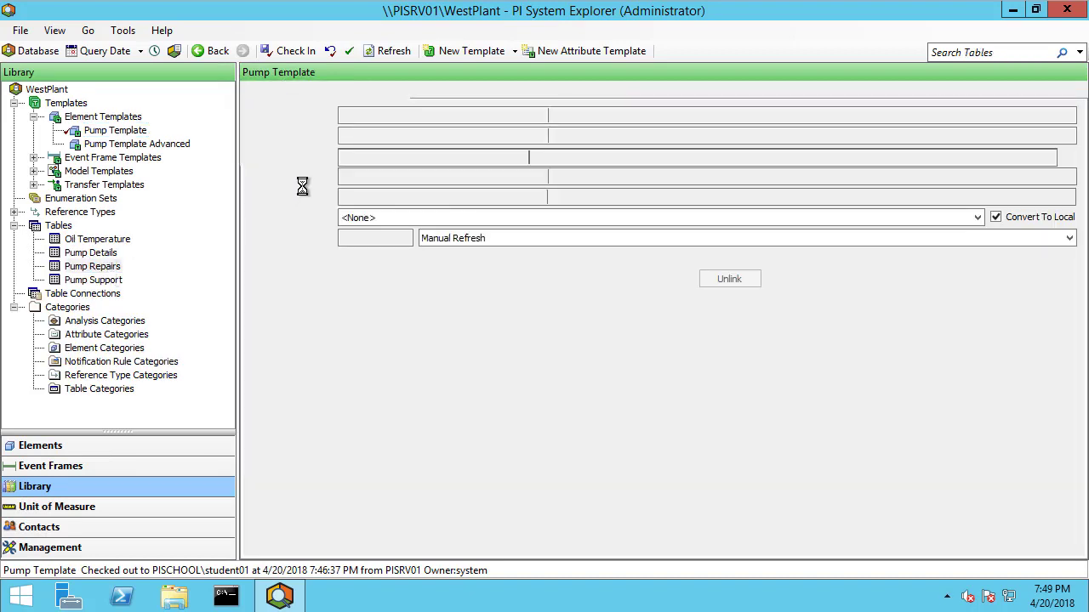
left_click(308, 94)
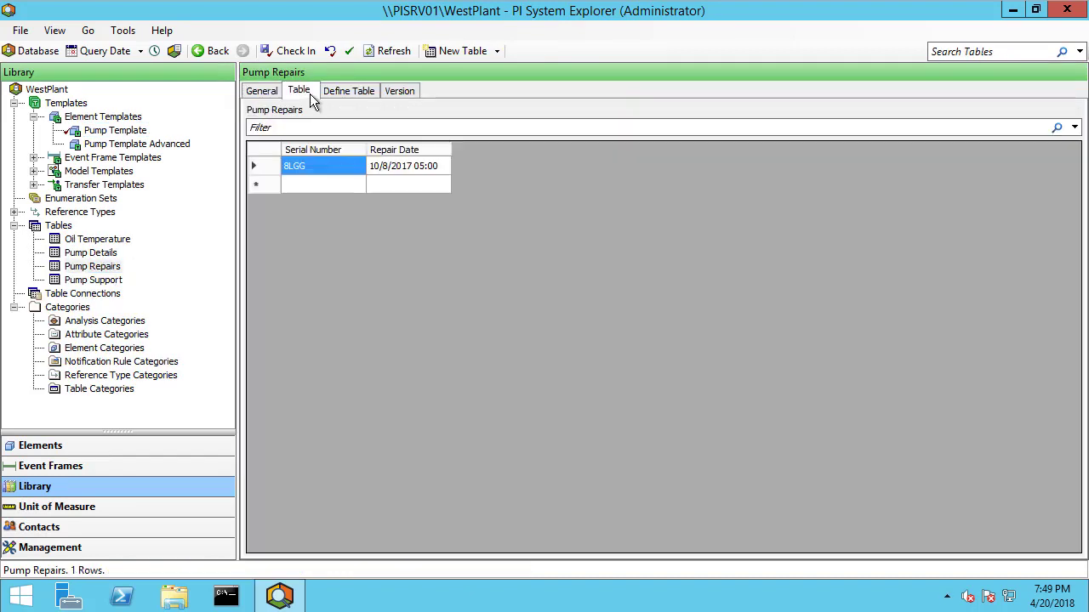
left_click(403, 169)
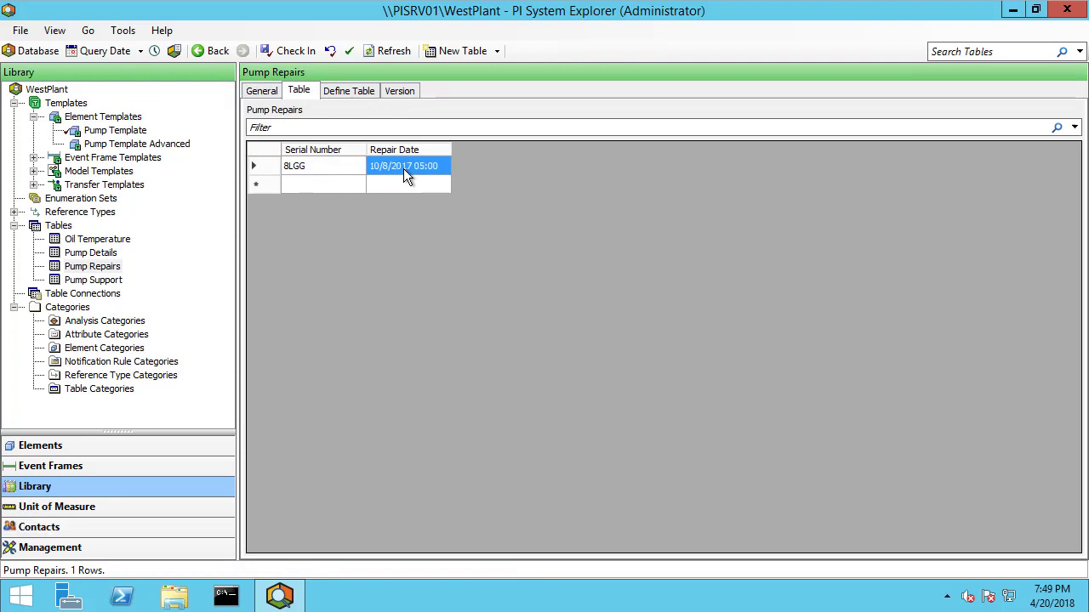
left_click(358, 91)
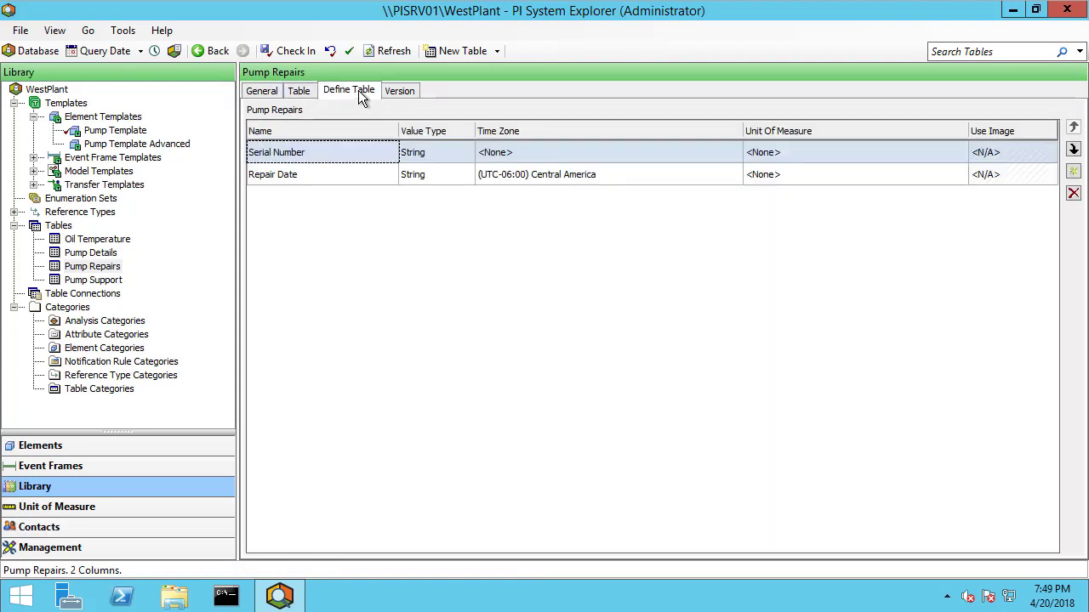
left_click(524, 172)
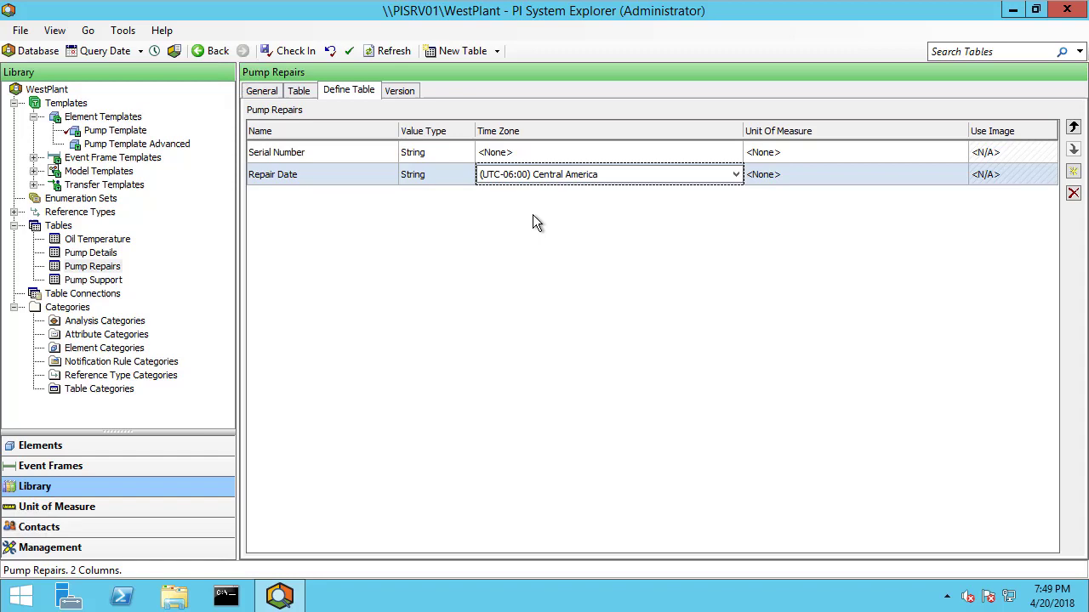
left_click(97, 446)
Step: Inspect Last Repair Date's value and actions, then return to the Library's Pump Repairs columns
left_click(394, 212)
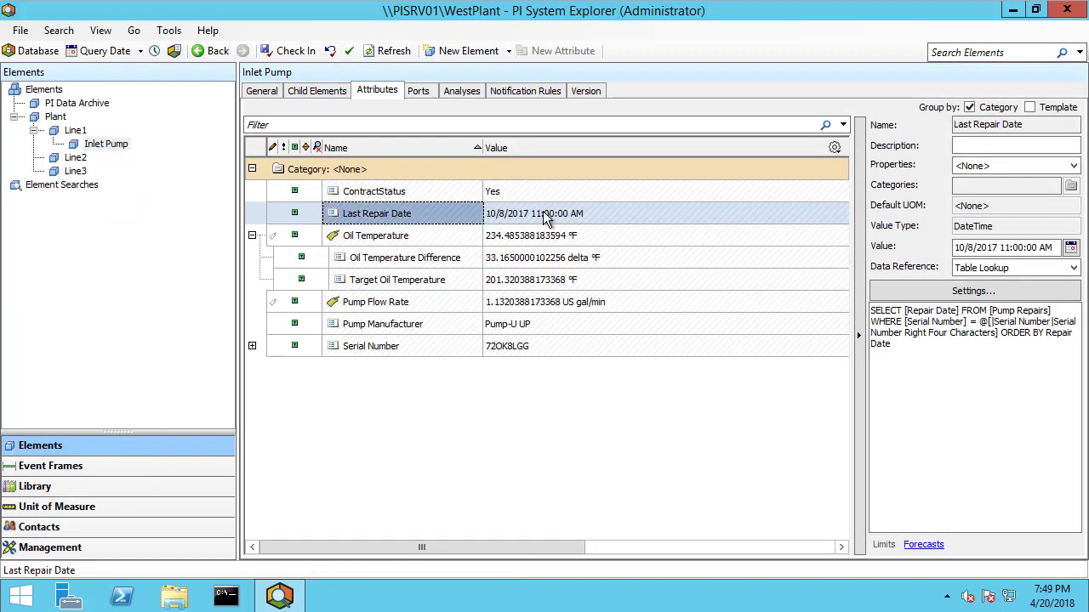
left_click(543, 211)
left_click(268, 550)
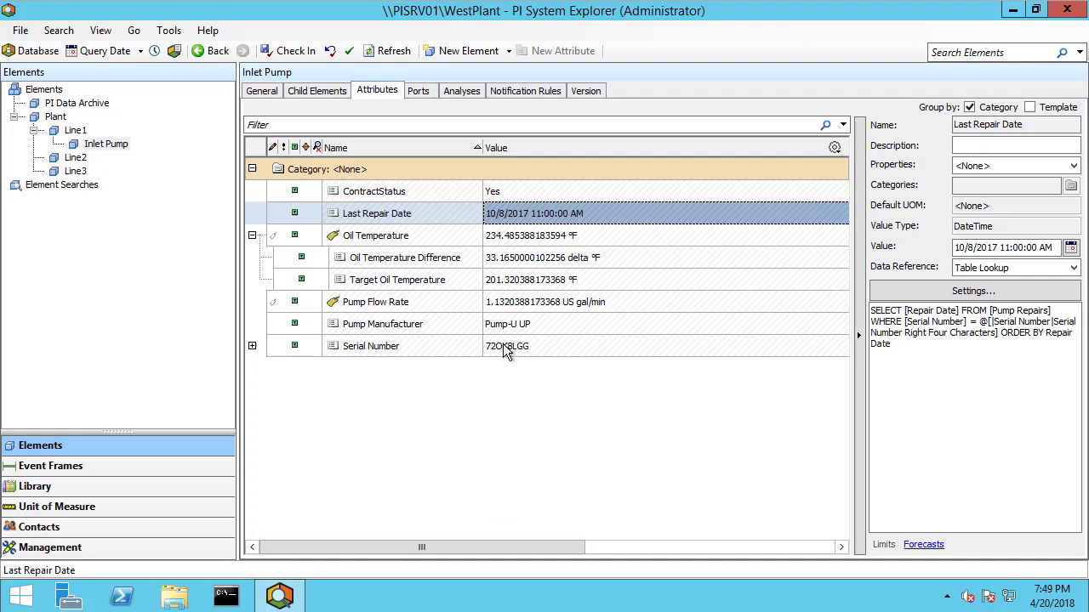
right_click(414, 219)
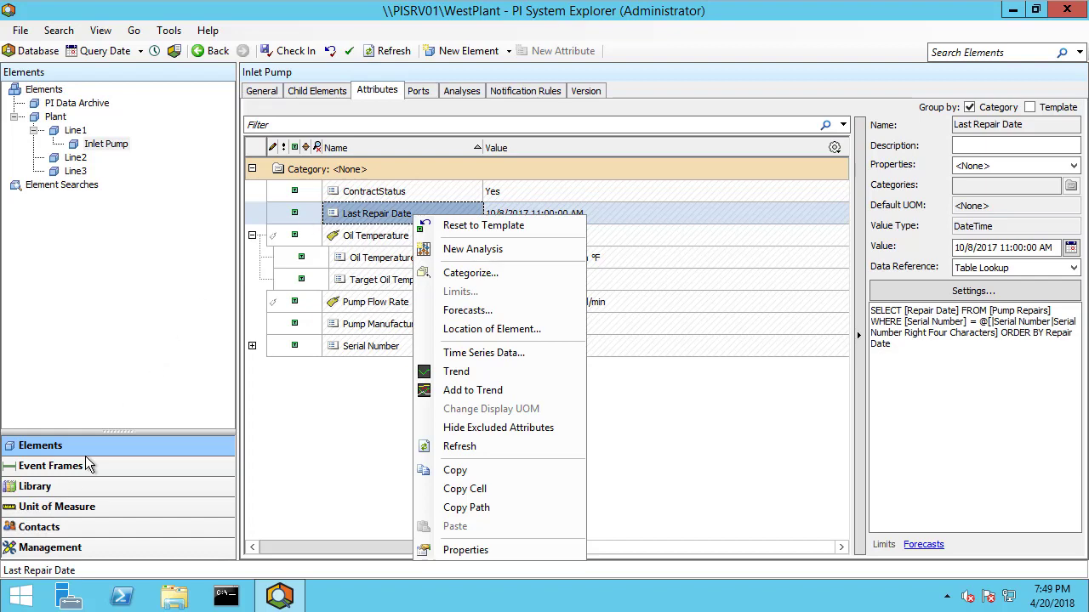
left_click(72, 493)
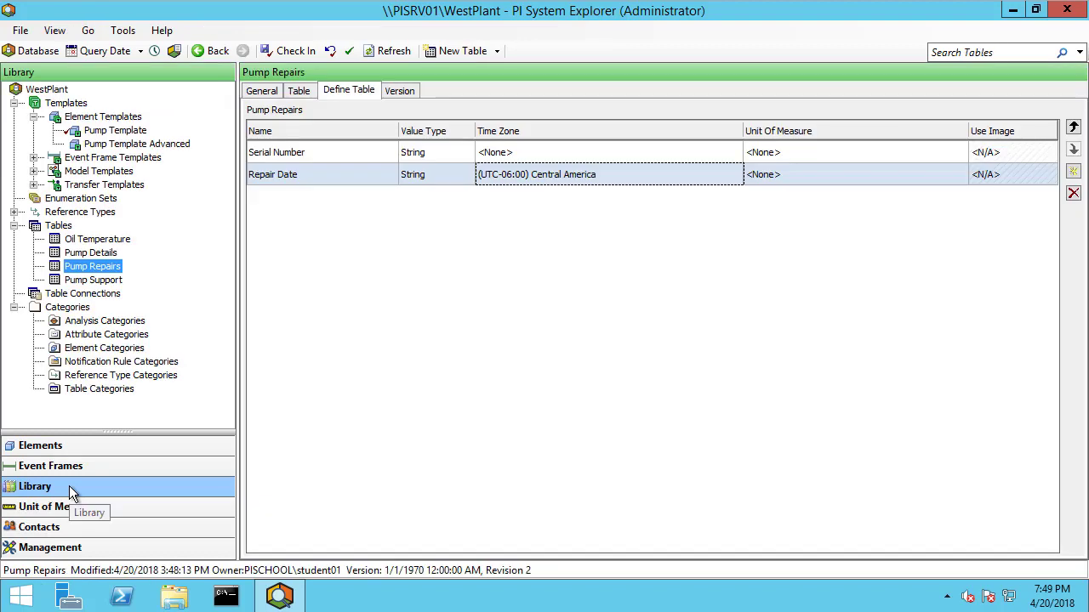
Step: Add a new child attribute template under Pump Template's Last Repair Date
left_click(98, 119)
left_click(98, 130)
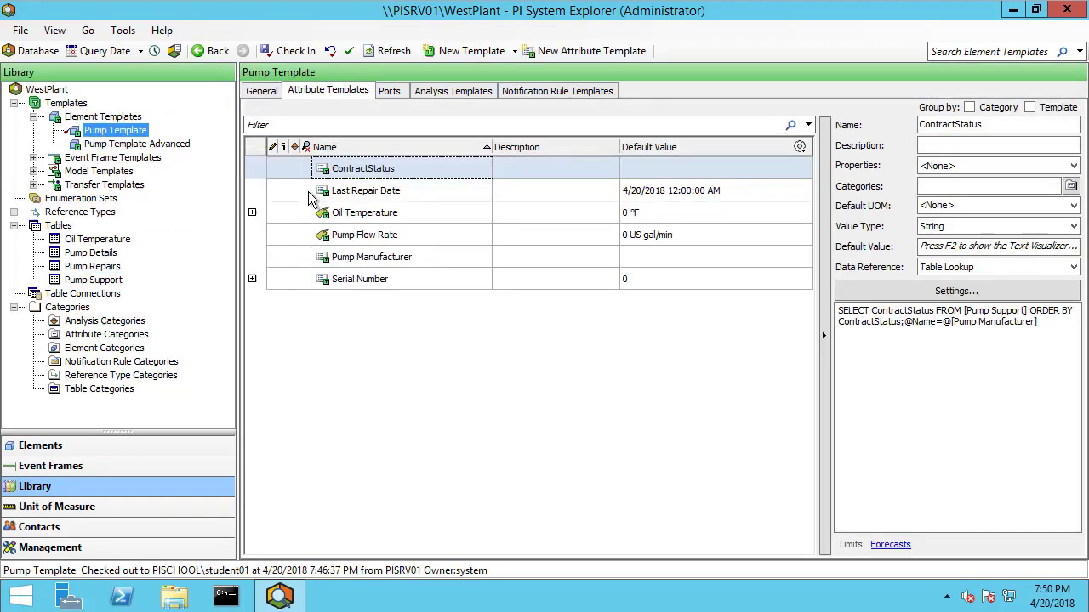
right_click(335, 193)
left_click(409, 198)
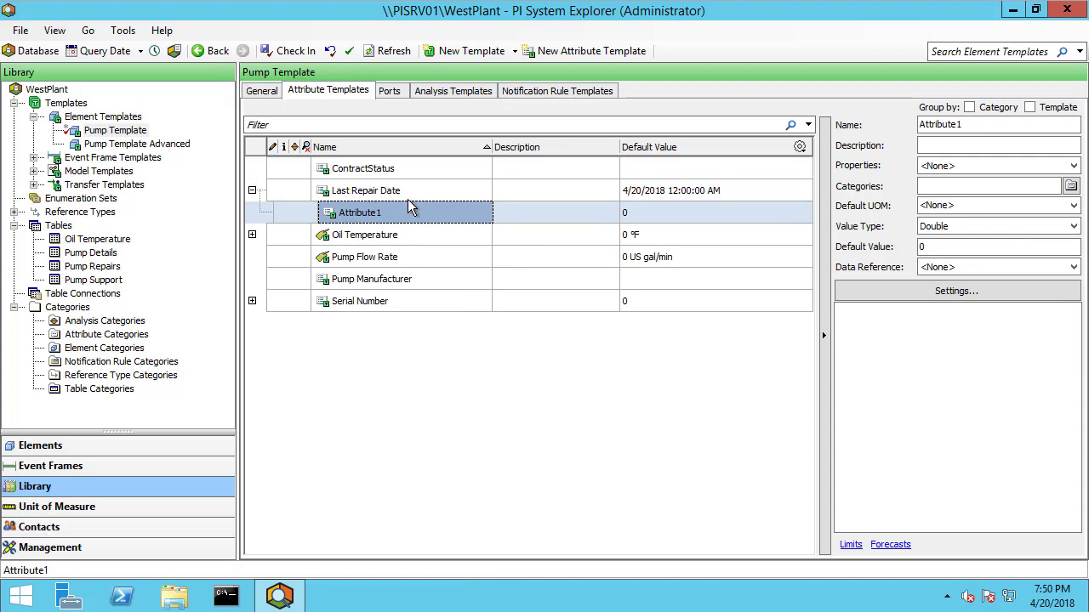
Step: Name the child Days Since Last Repair and set its data reference to Formula
left_click(980, 123)
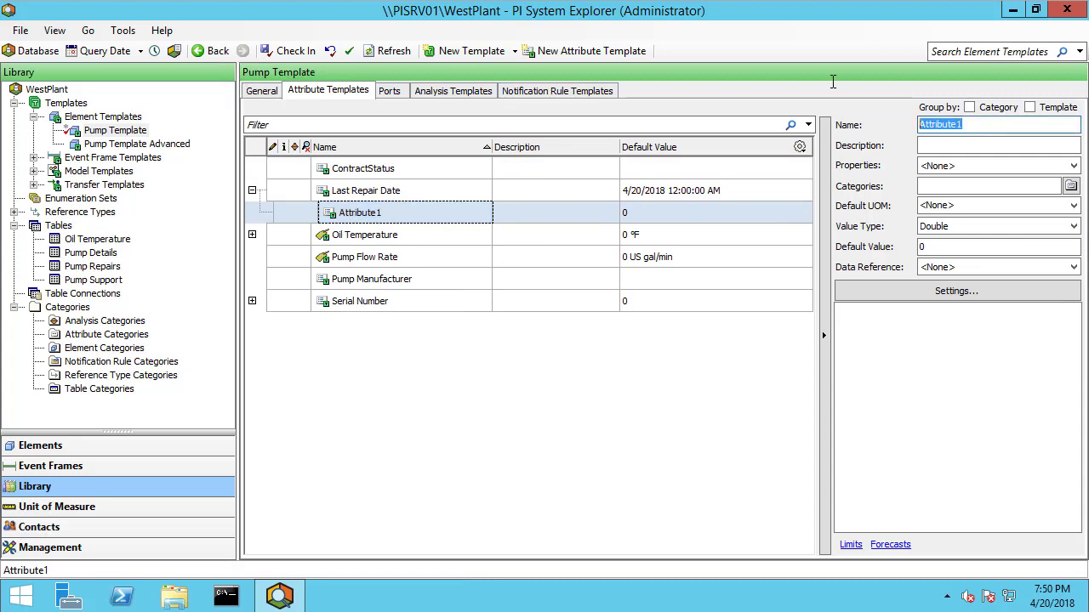
type("Days Since Last Repair")
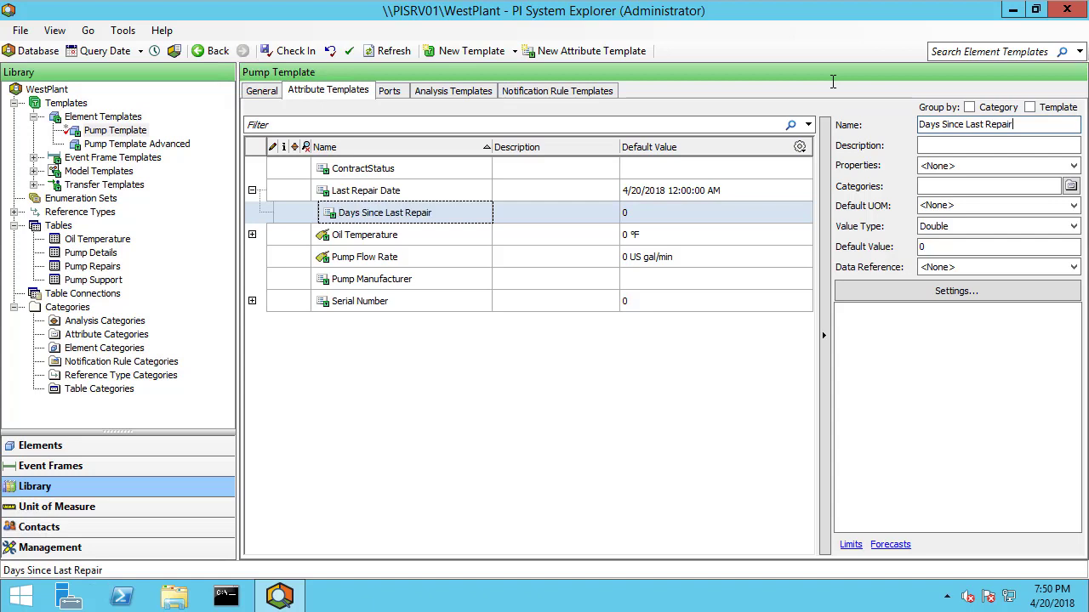
left_click(952, 267)
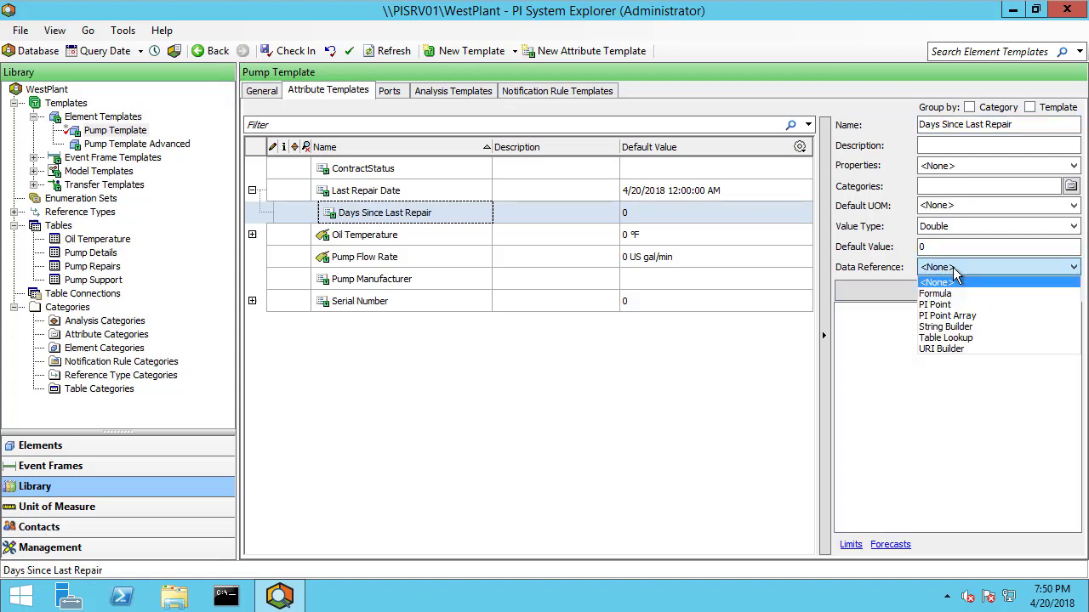
left_click(952, 293)
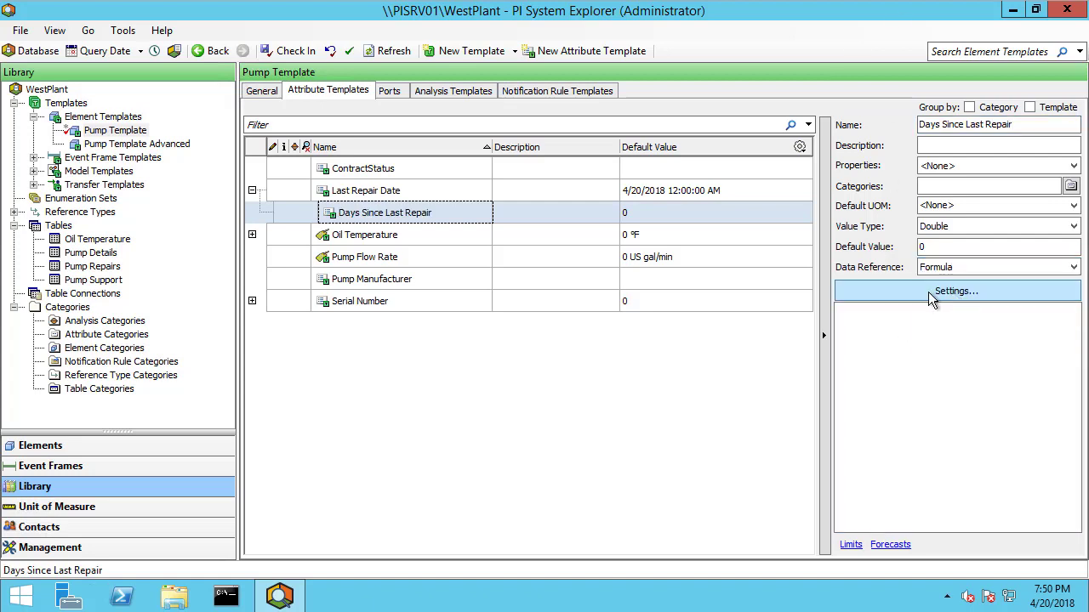
left_click(928, 291)
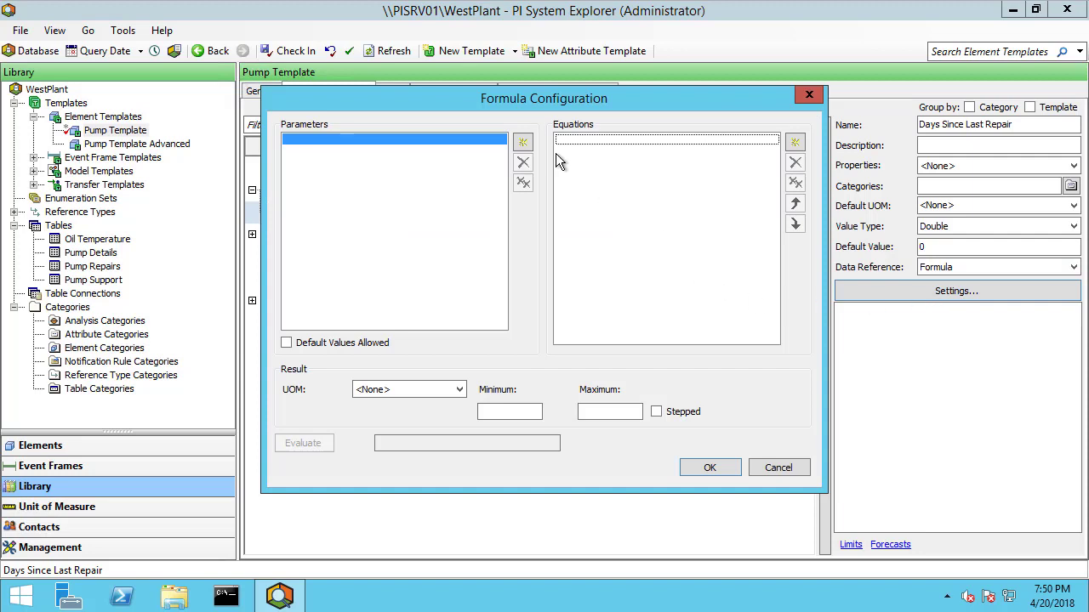
Step: Add formula parameter A referencing Last Repair Date
left_click(522, 142)
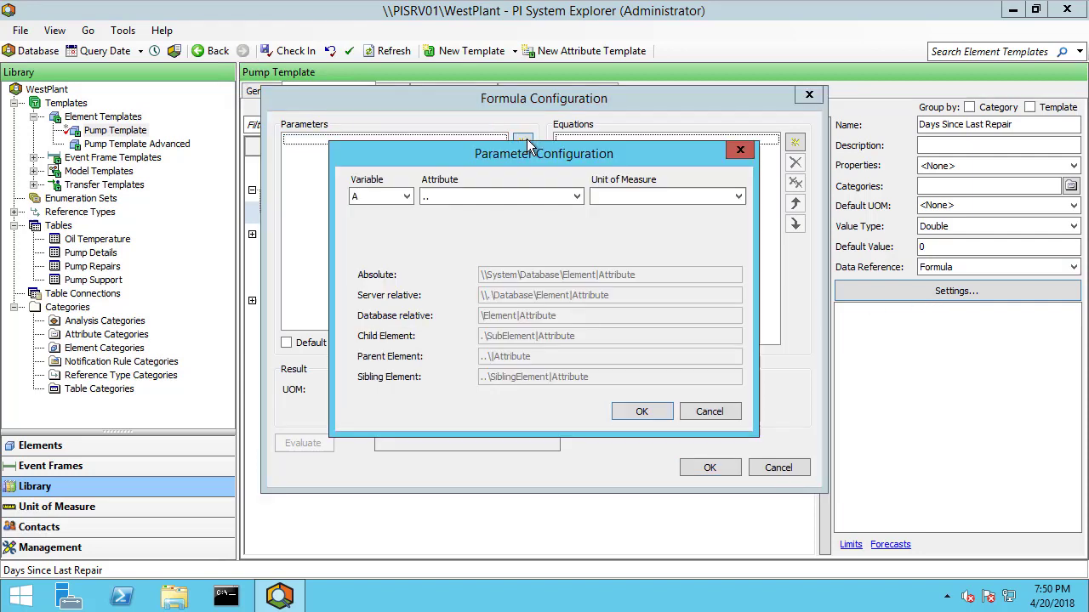
left_click(577, 196)
left_click(484, 225)
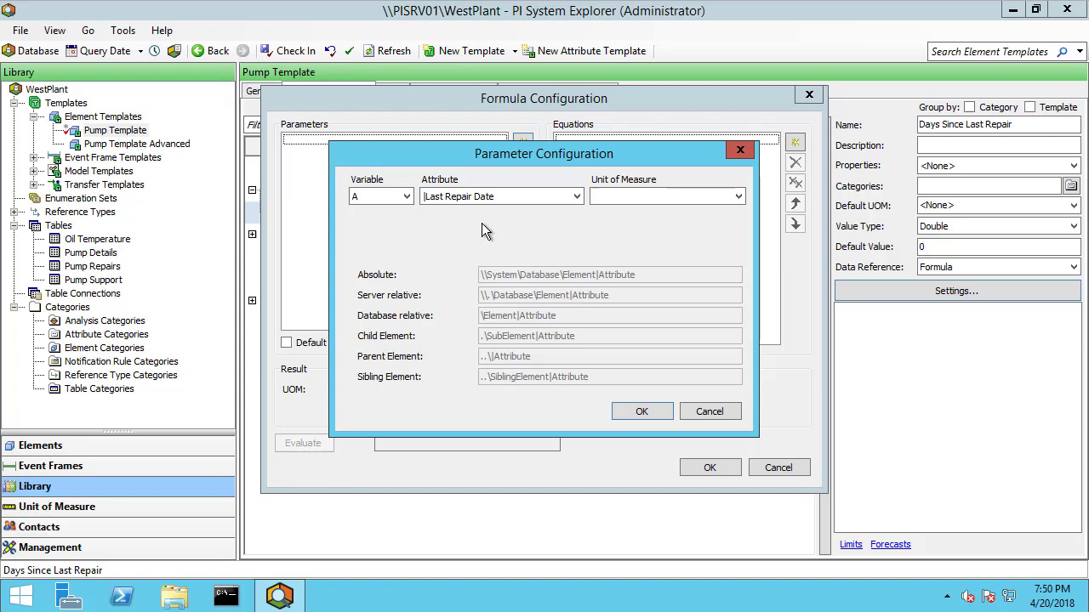
left_click(736, 198)
left_click(737, 197)
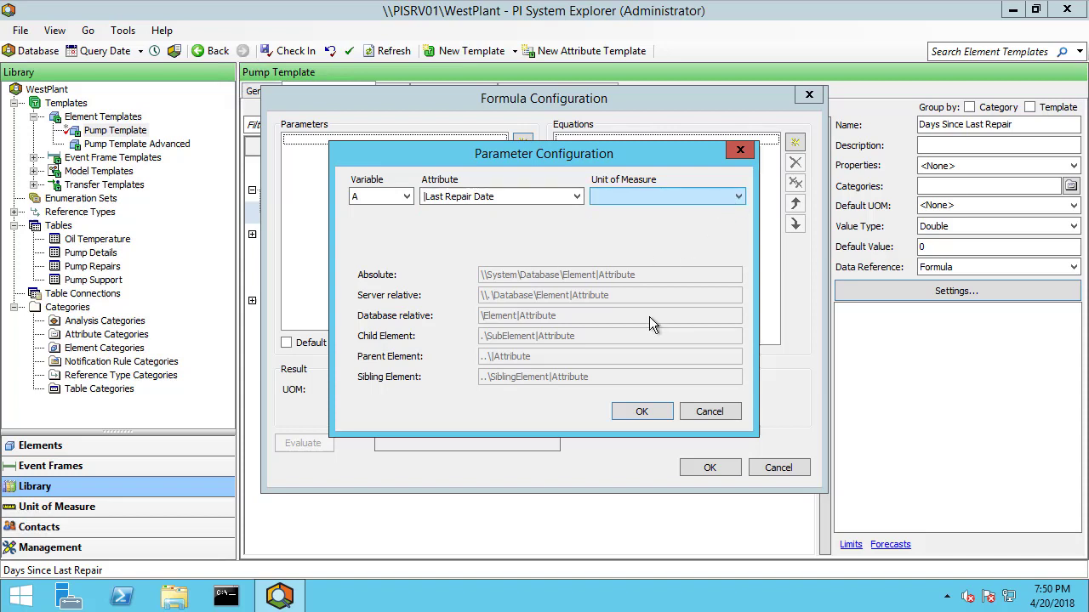
left_click(641, 410)
Step: Enter the equation %Time%-A with result unit s and save the formula
left_click(795, 144)
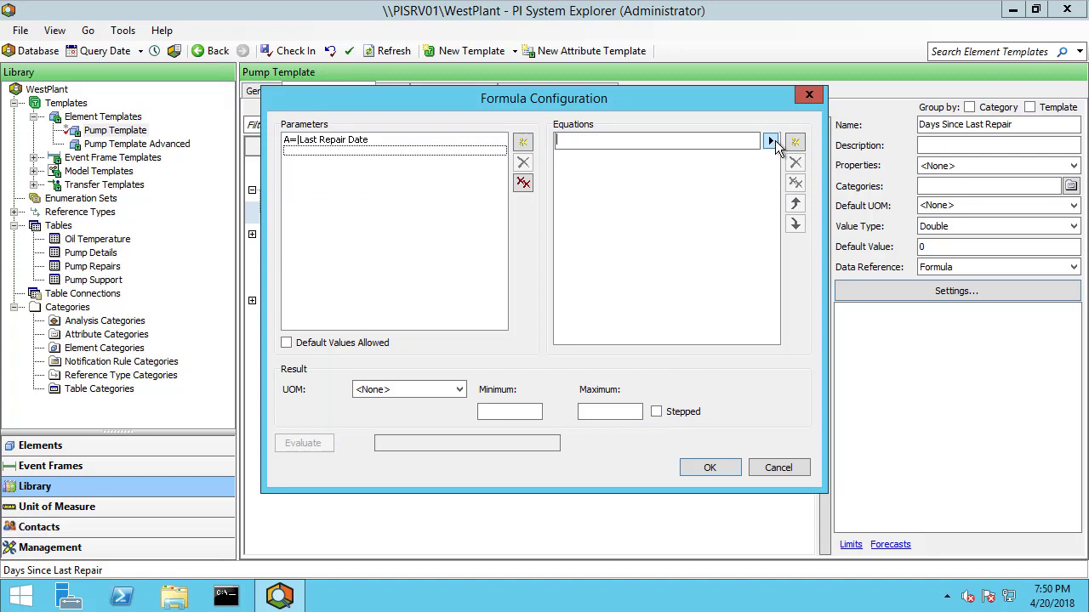
left_click(771, 141)
mouse_move(842, 204)
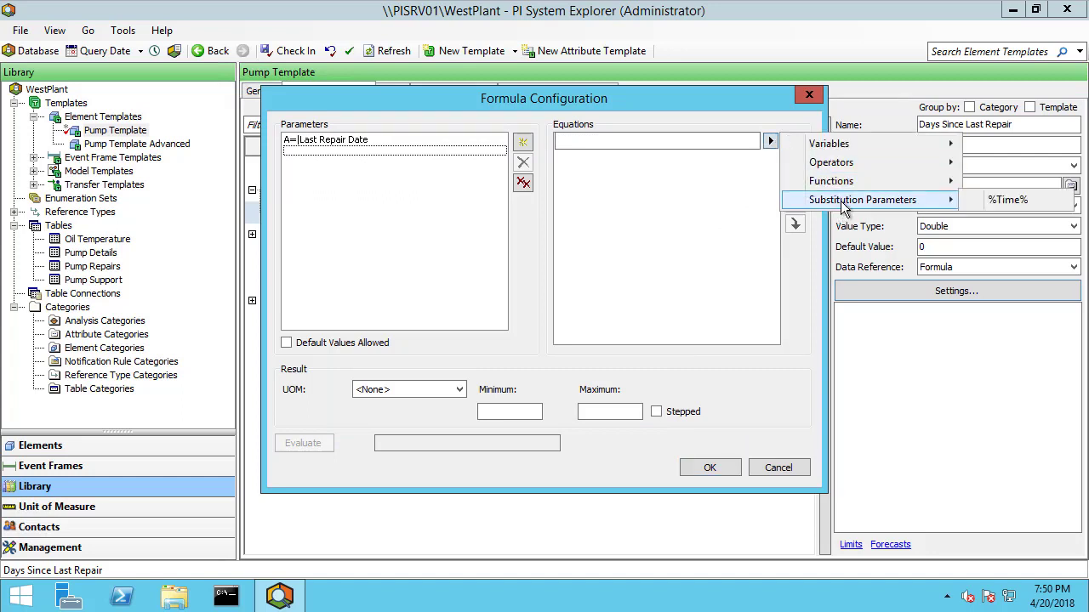
left_click(1024, 200)
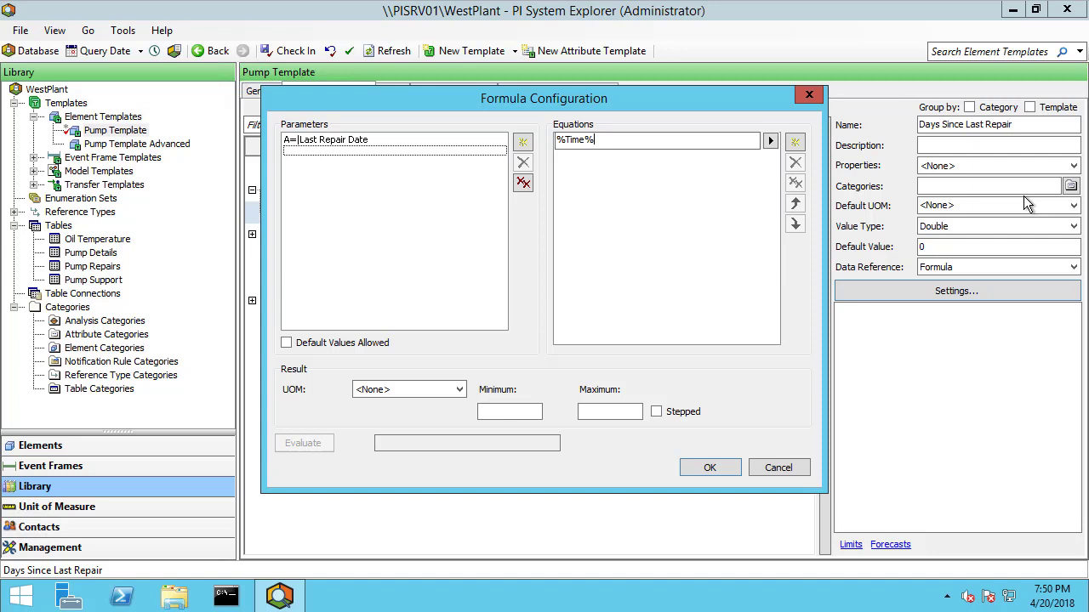
type("-A")
key("Return")
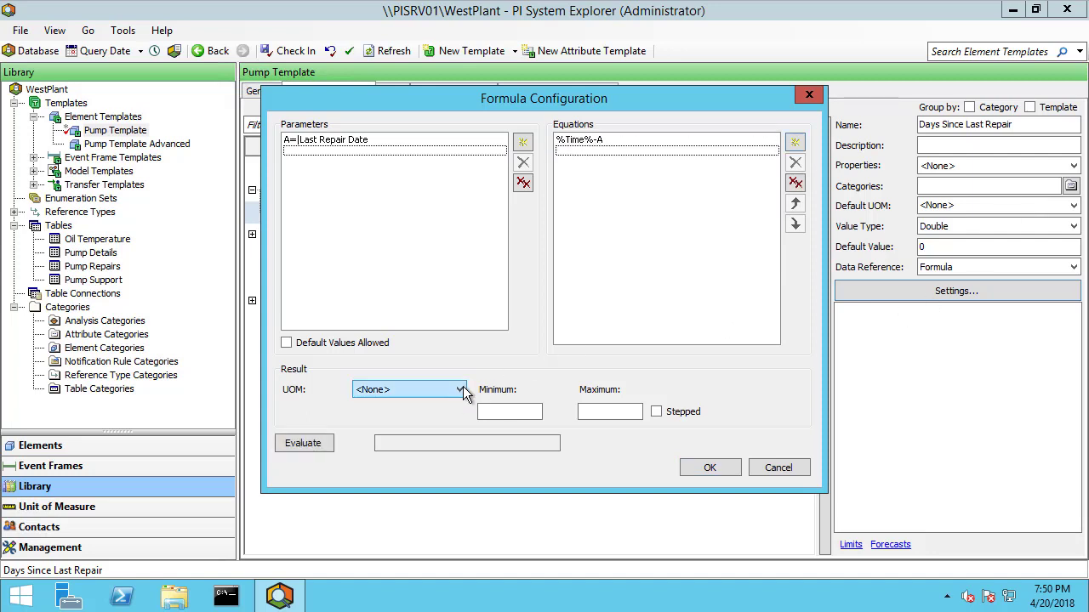
left_click(464, 391)
scroll(460, 362, "down", 20)
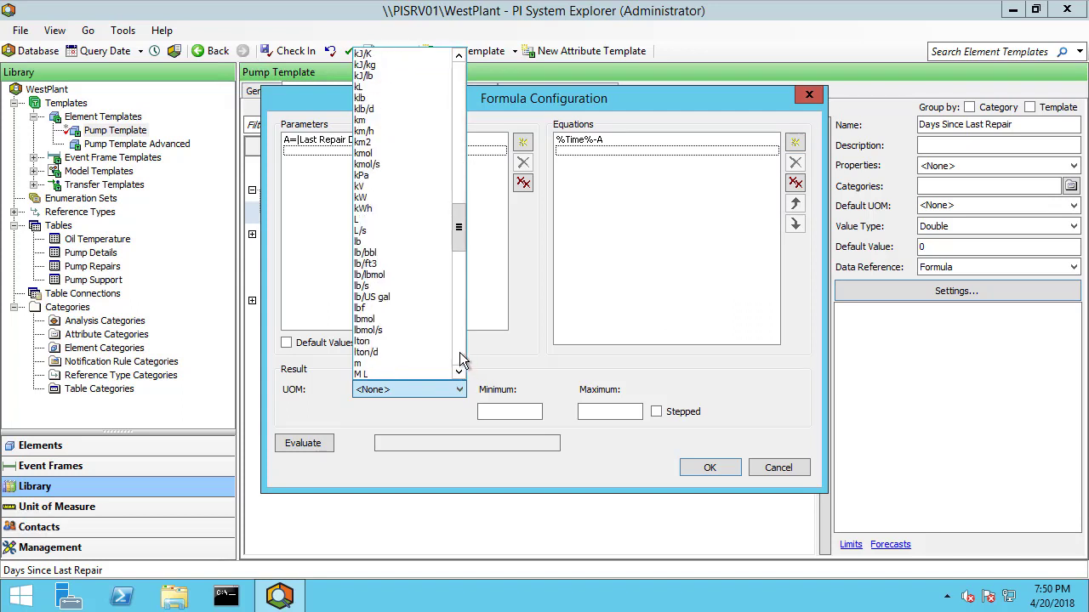
left_click_drag(462, 236, 464, 332)
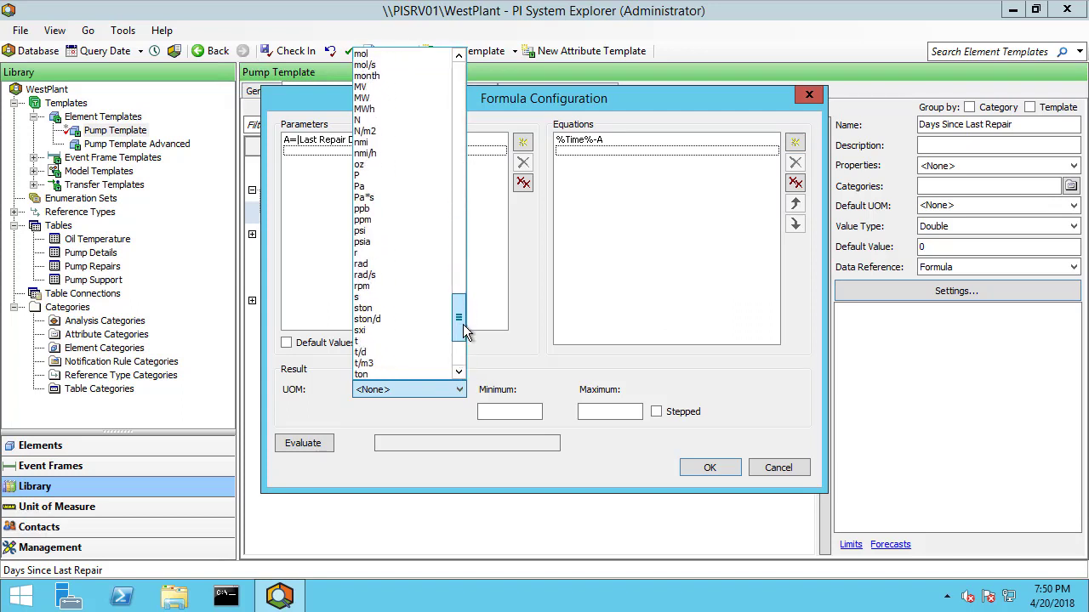
left_click(385, 298)
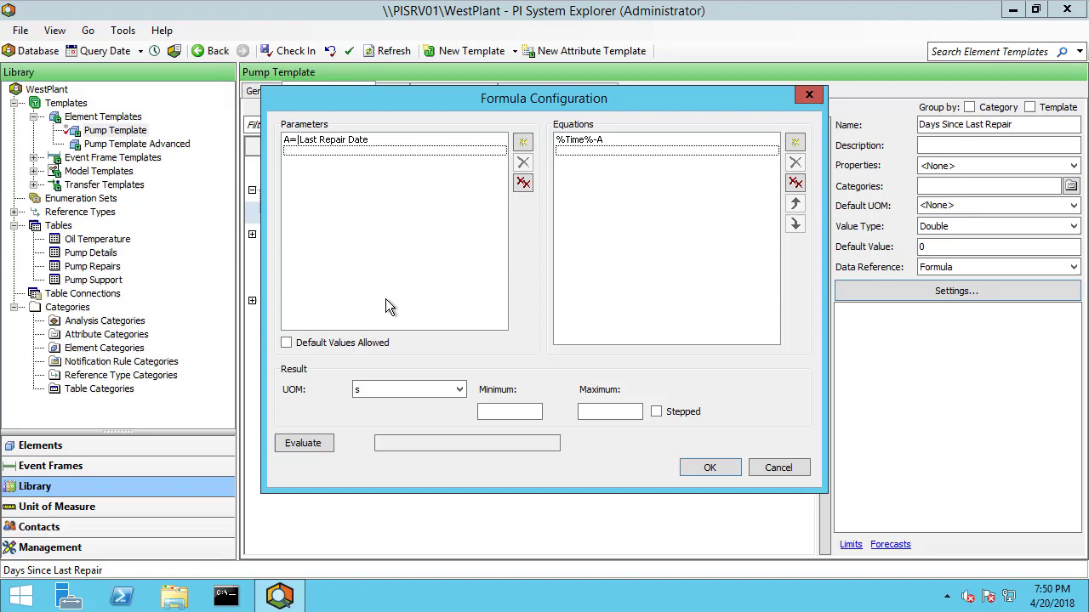
left_click(710, 468)
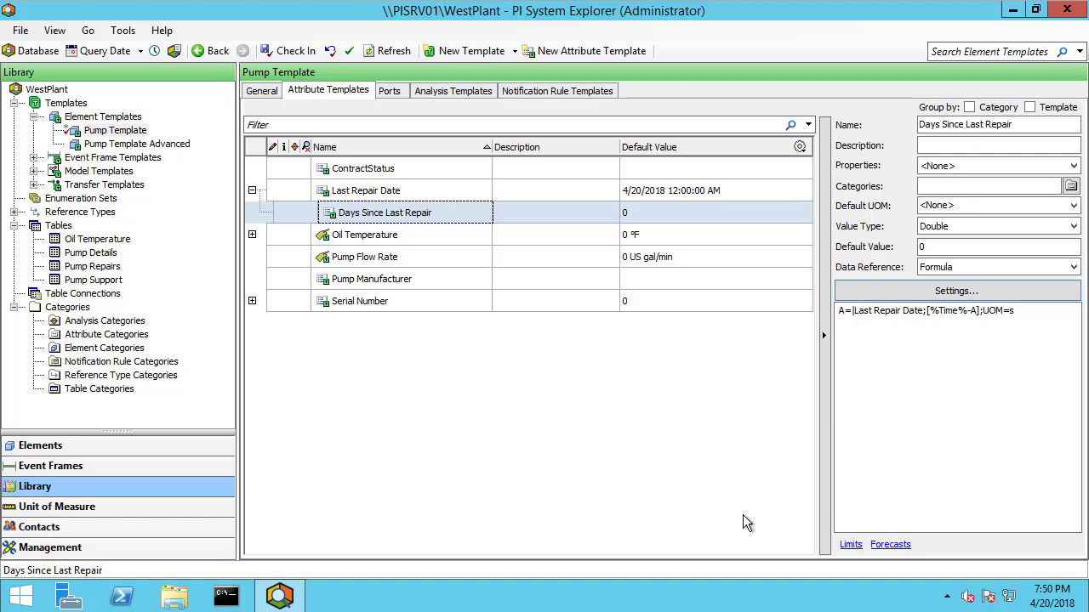
Step: Set Days Since Last Repair's default UOM to Time > day (d), then view Inlet Pump's attributes
left_click(1073, 206)
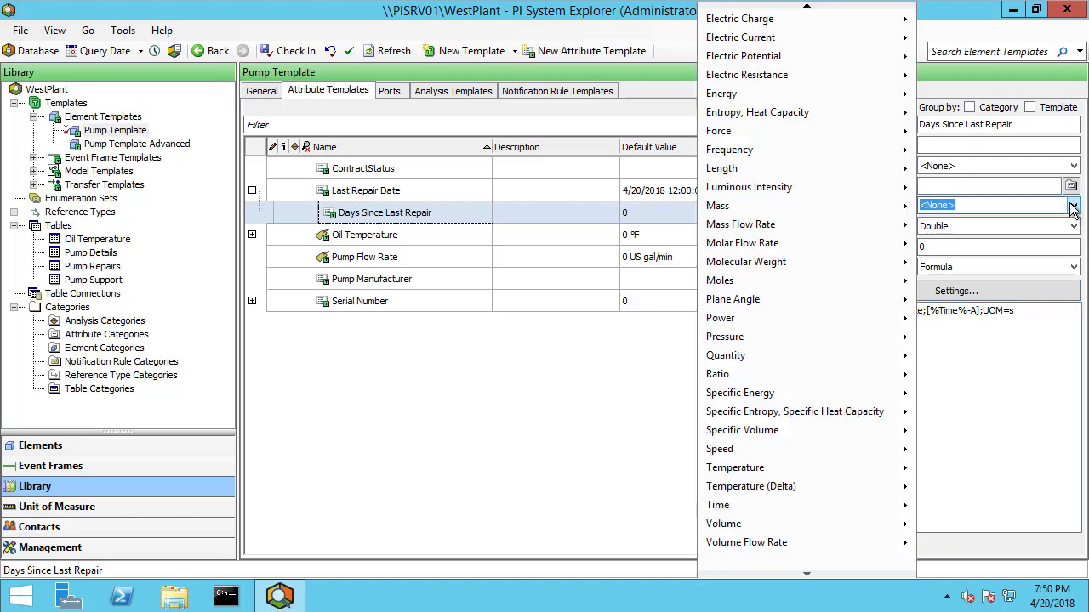
mouse_move(745, 505)
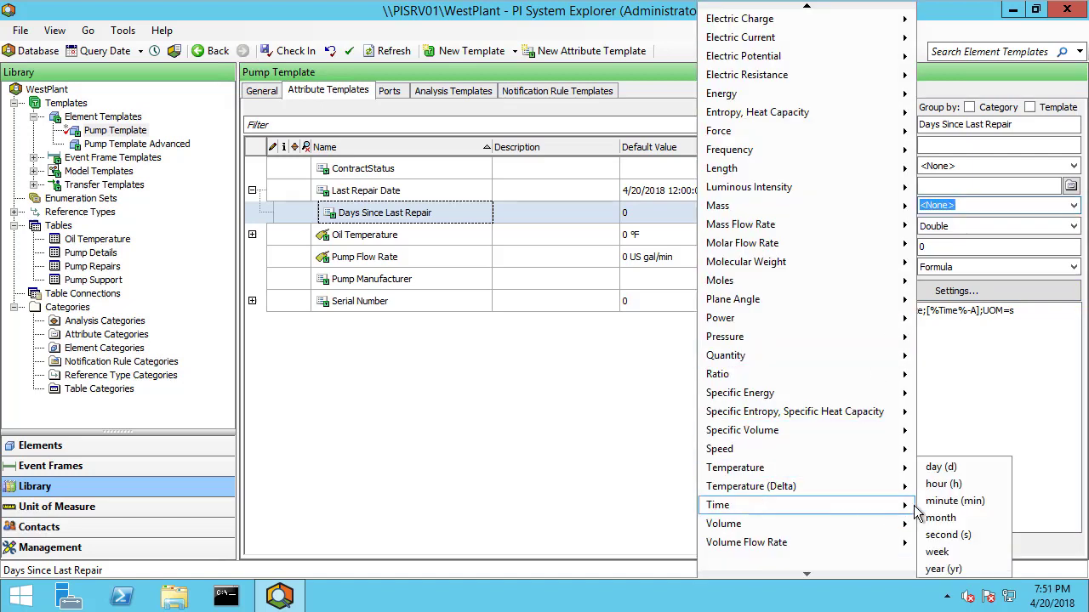
left_click(951, 468)
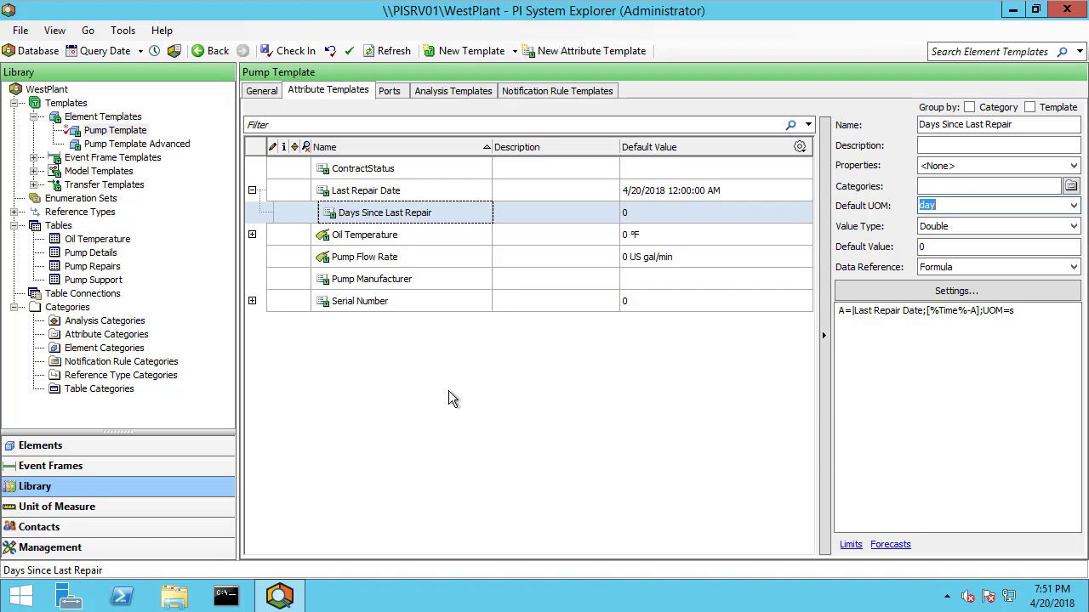
left_click(94, 448)
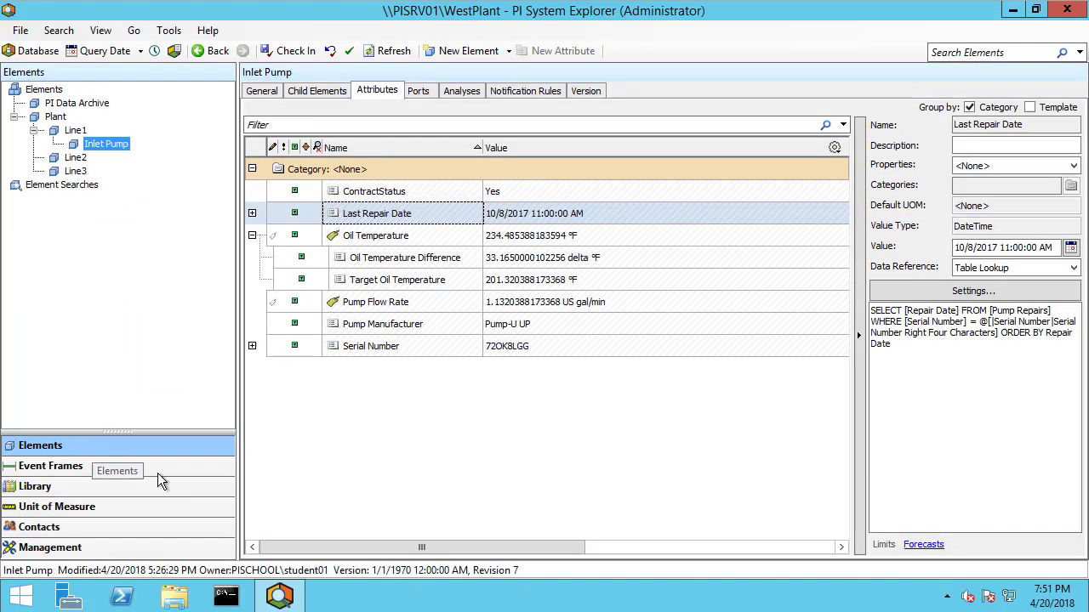
Step: Expand Last Repair Date and confirm Days Since Last Repair reads 194.37 d from its %Time%-A formula
left_click(252, 214)
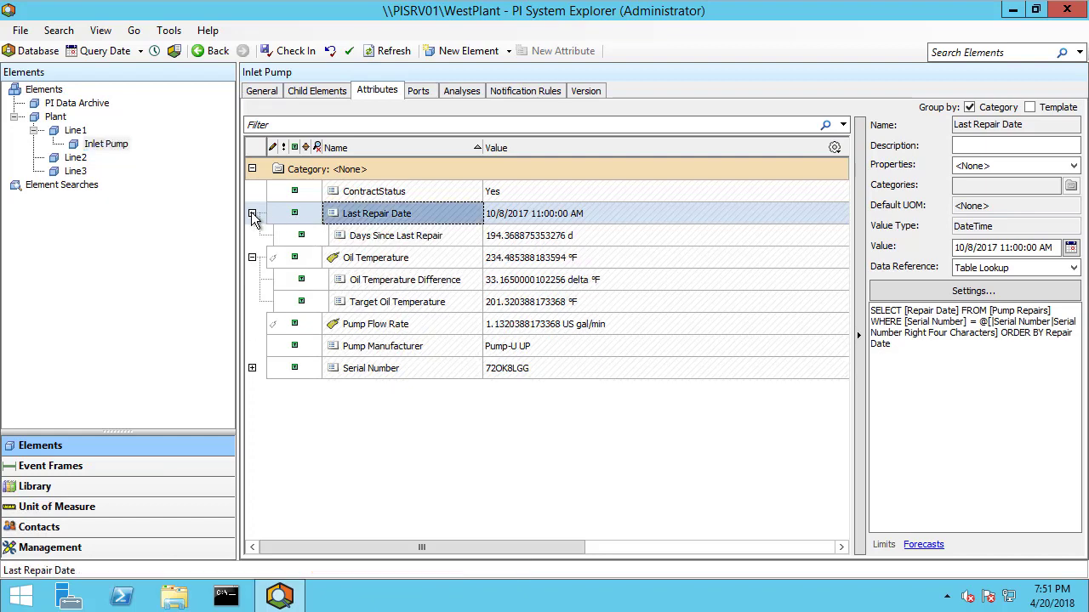
left_click(519, 241)
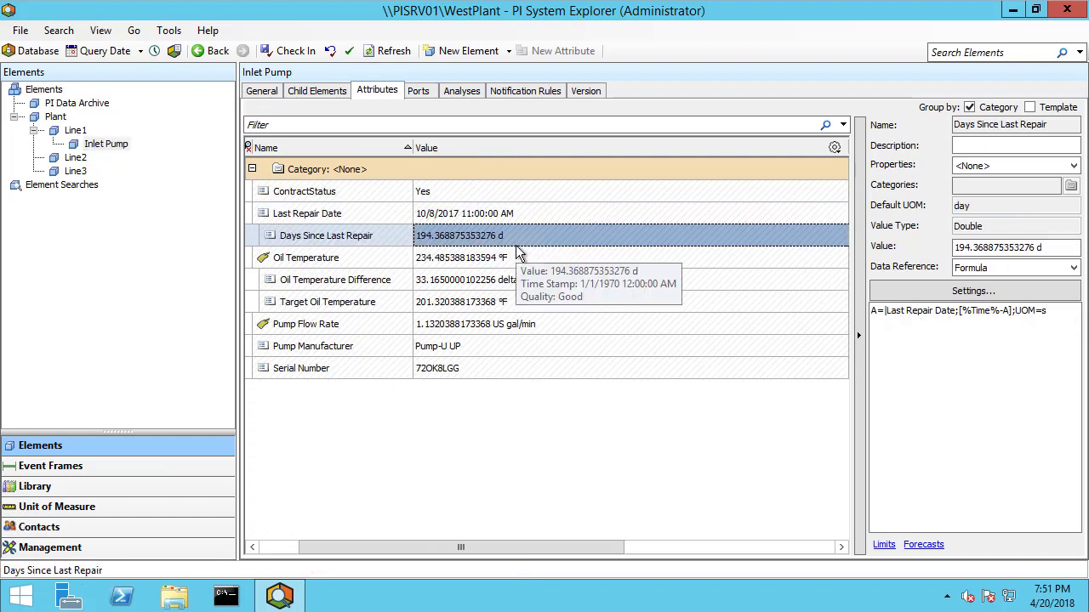
left_click(278, 550)
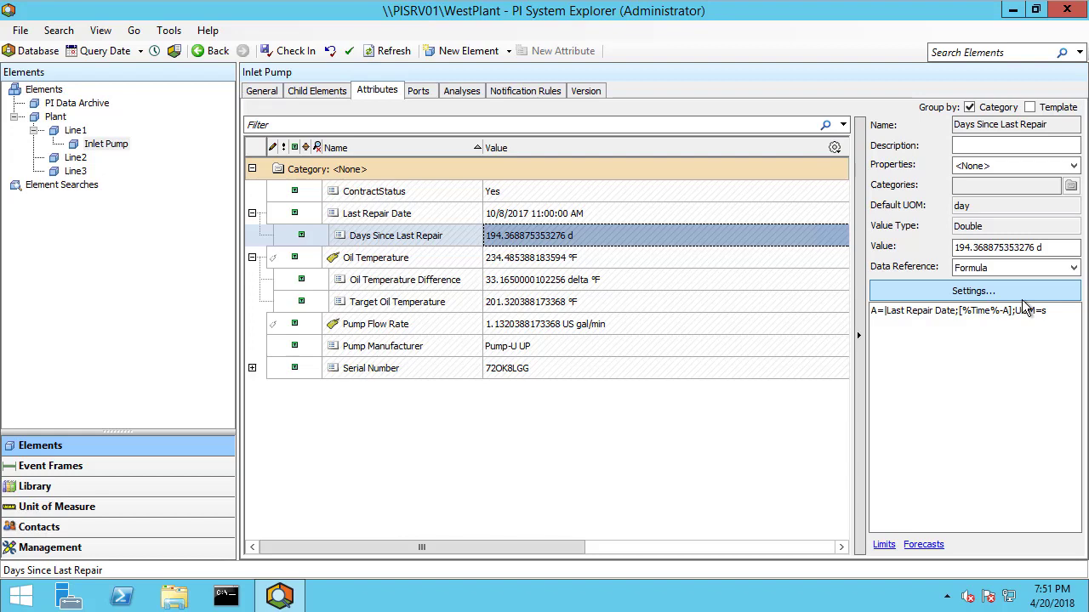
left_click_drag(1046, 311, 961, 314)
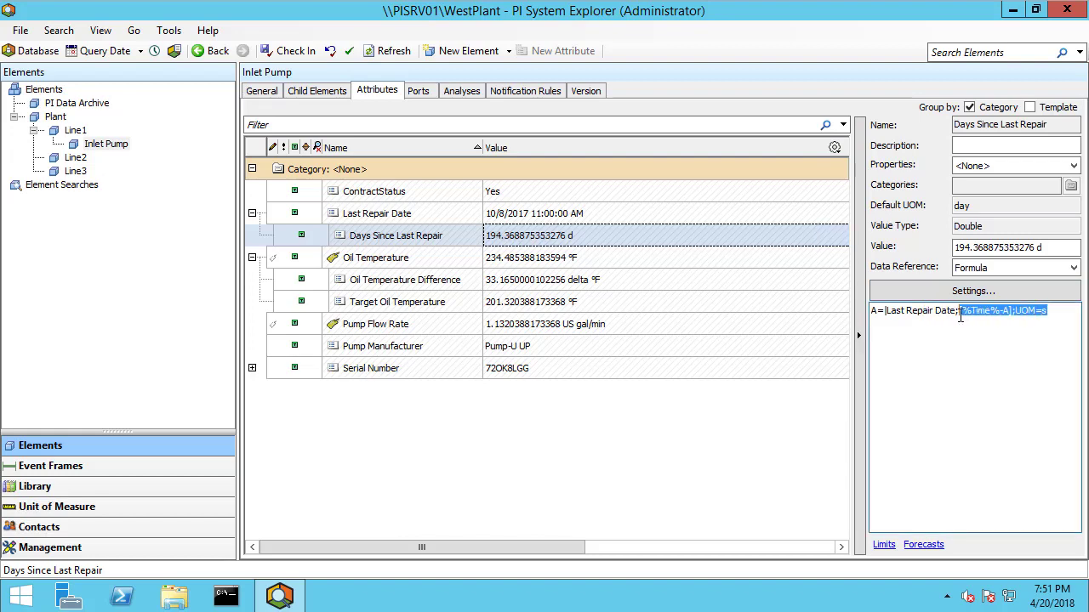